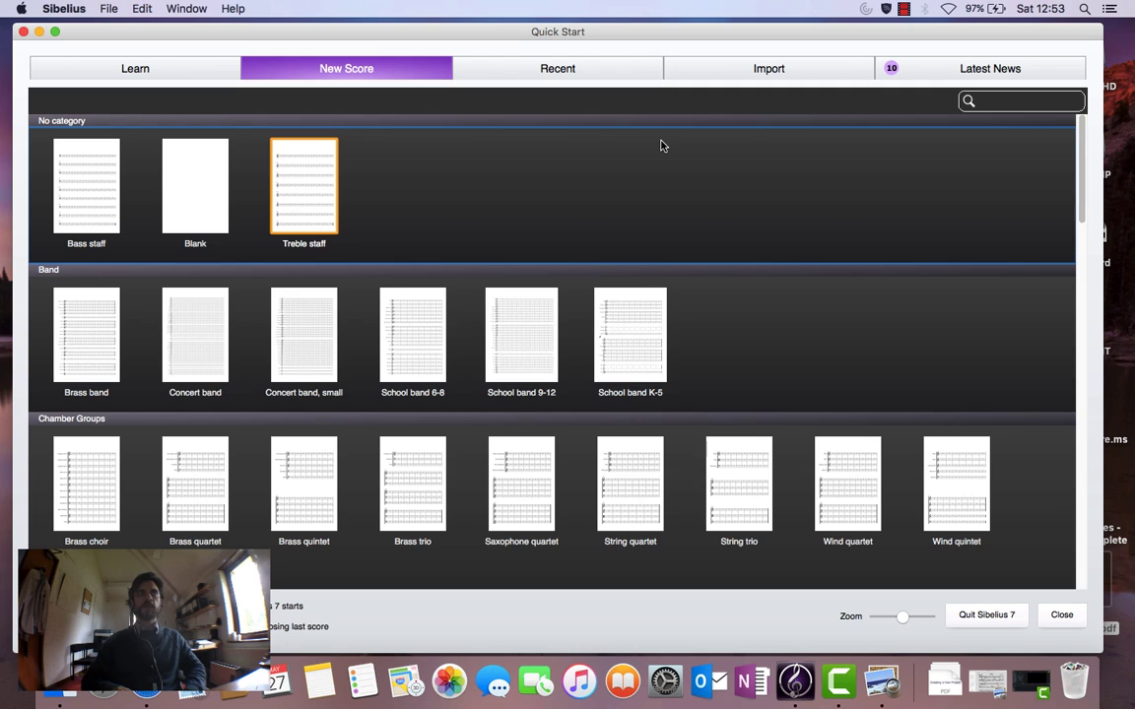
Start a Treble staff score titled 'Solar' and fill in the composer's name.
{"action": "double_click", "coordinate": [303, 186]}
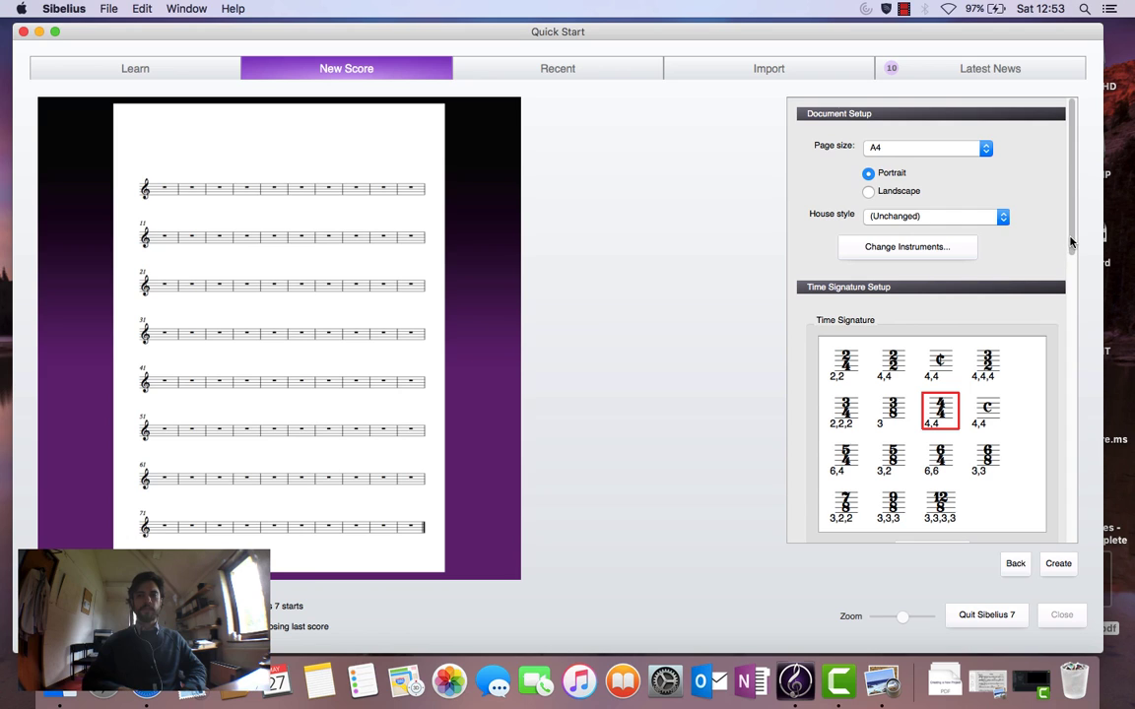
{"action": "left_click_drag", "start_coordinate": [1071, 242], "coordinate": [1071, 508]}
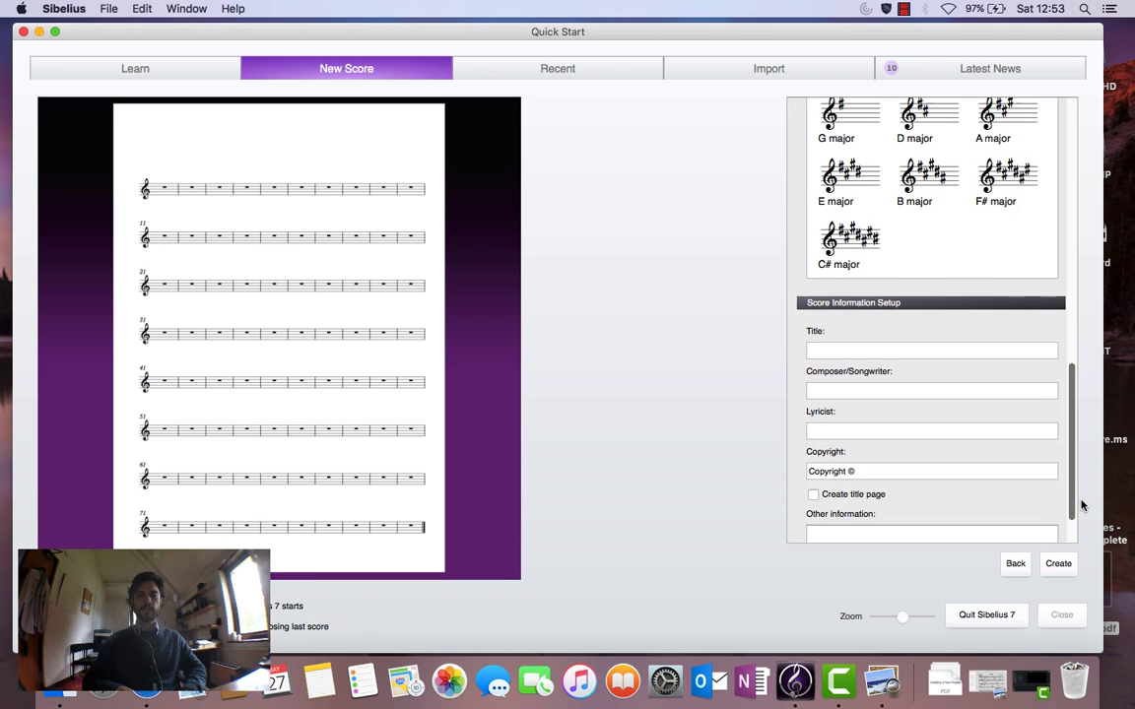
{"action": "left_click", "coordinate": [924, 350]}
{"action": "type", "text": "Solar"}
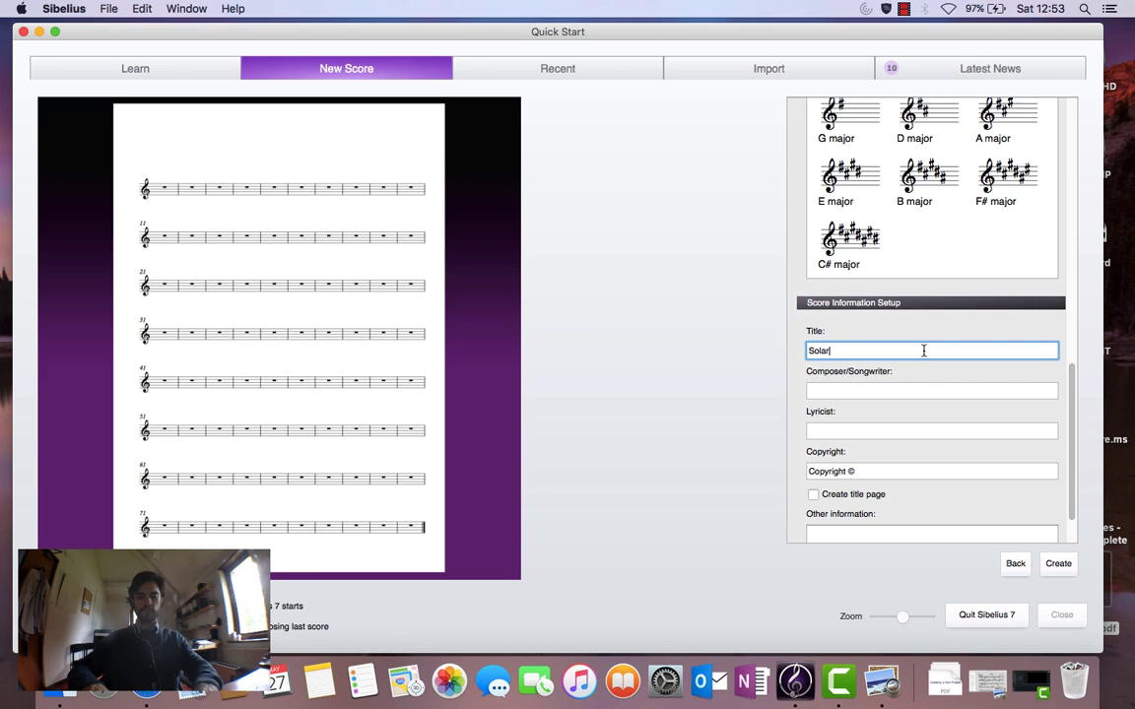
{"action": "left_click", "coordinate": [907, 389]}
{"action": "type", "text": "Miles Davi"}
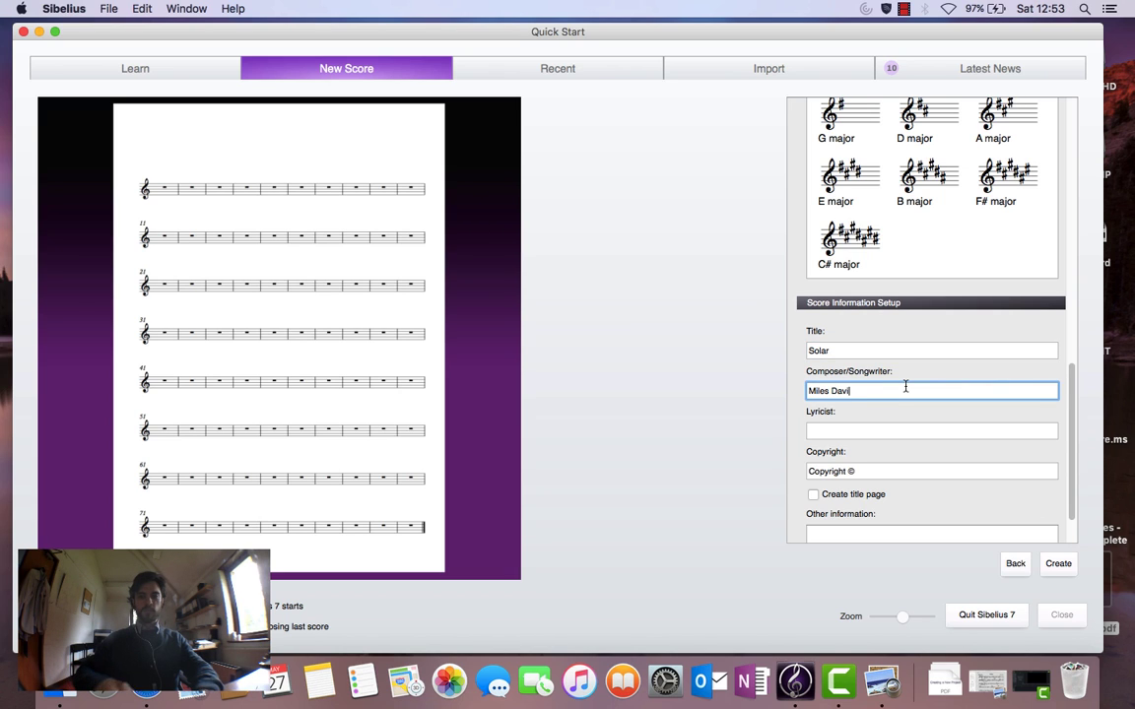
{"action": "type", "text": "s"}
After checking the reference lead sheet, set the key signature to C minor, keeping 4/4.
{"action": "key", "text": "ctrl+Left"}
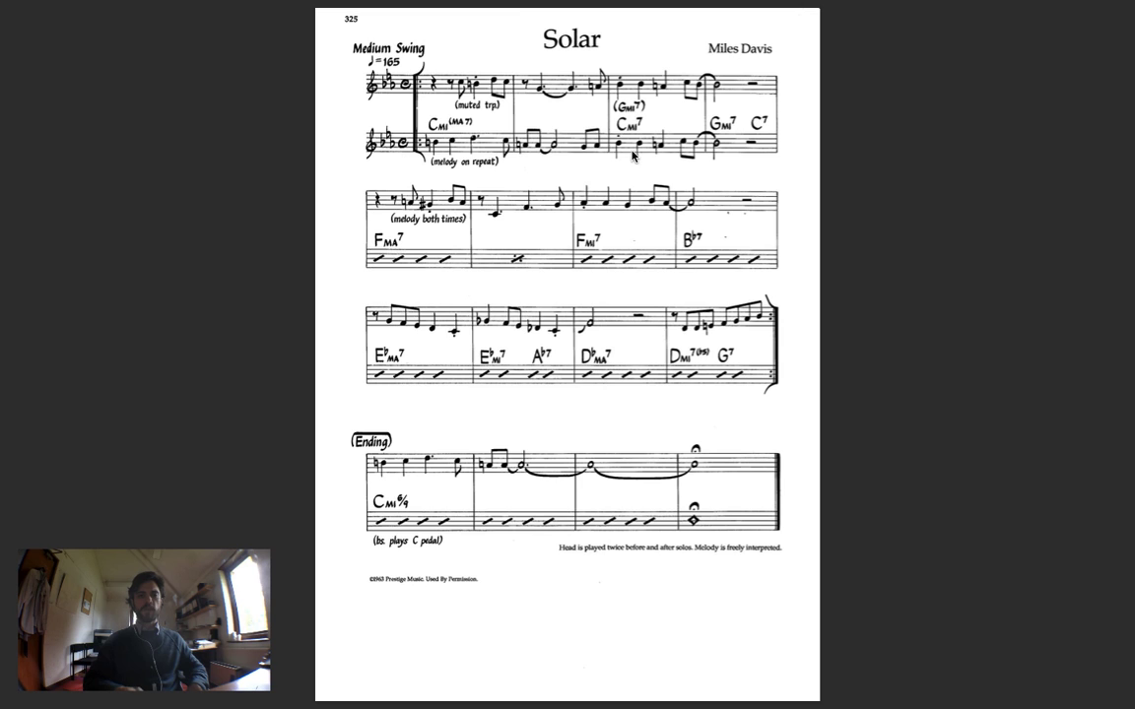
{"action": "key", "text": "ctrl+Right"}
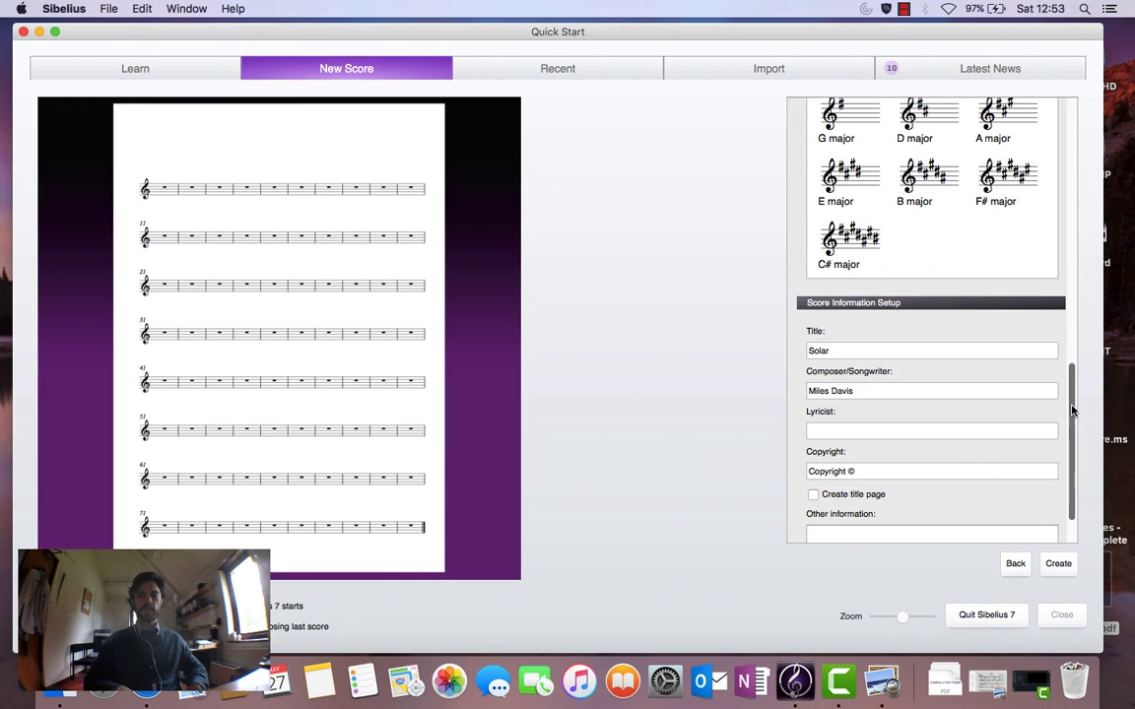
{"action": "scroll", "coordinate": [1069, 374], "scroll_direction": "up", "scroll_amount": 10}
{"action": "left_click", "coordinate": [976, 294]}
{"action": "left_click", "coordinate": [926, 304]}
{"action": "left_click", "coordinate": [975, 295]}
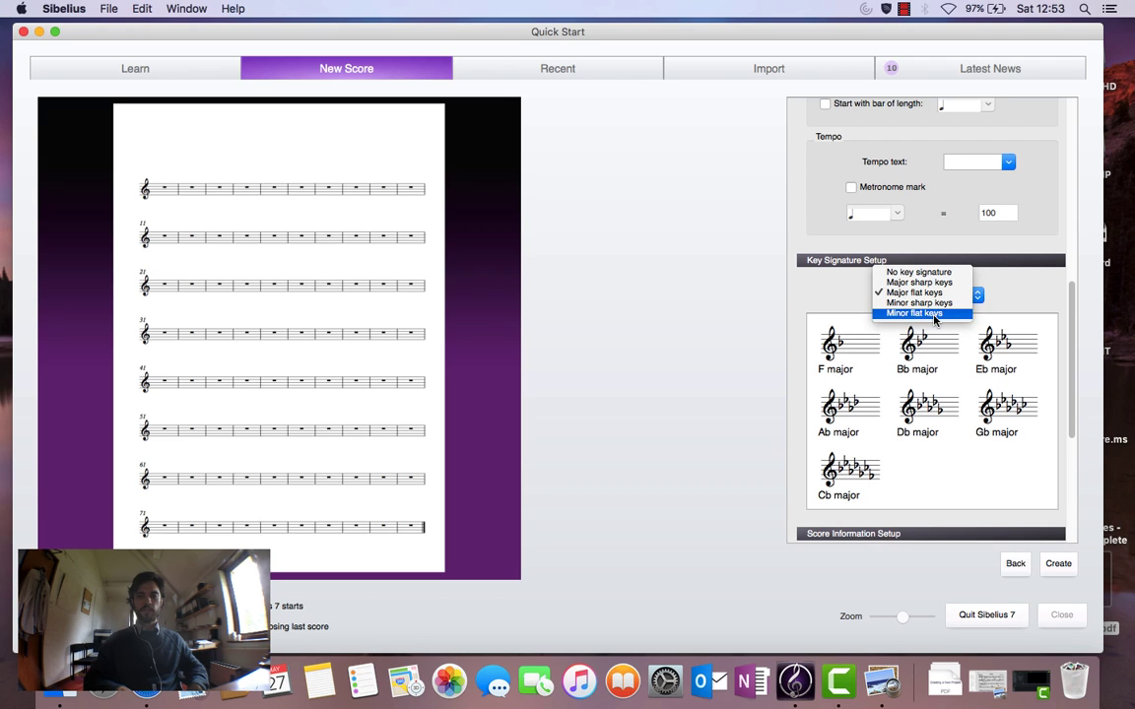
{"action": "left_click", "coordinate": [931, 313]}
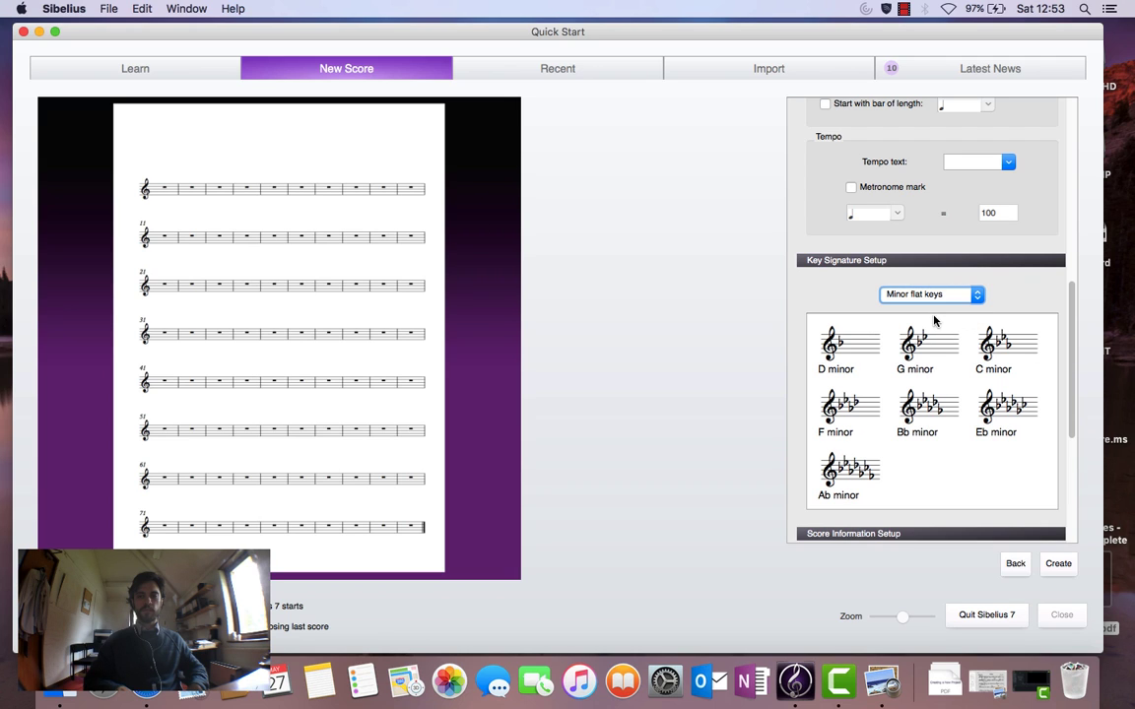
{"action": "left_click", "coordinate": [994, 345]}
{"action": "left_click_drag", "start_coordinate": [1073, 367], "coordinate": [1074, 231]}
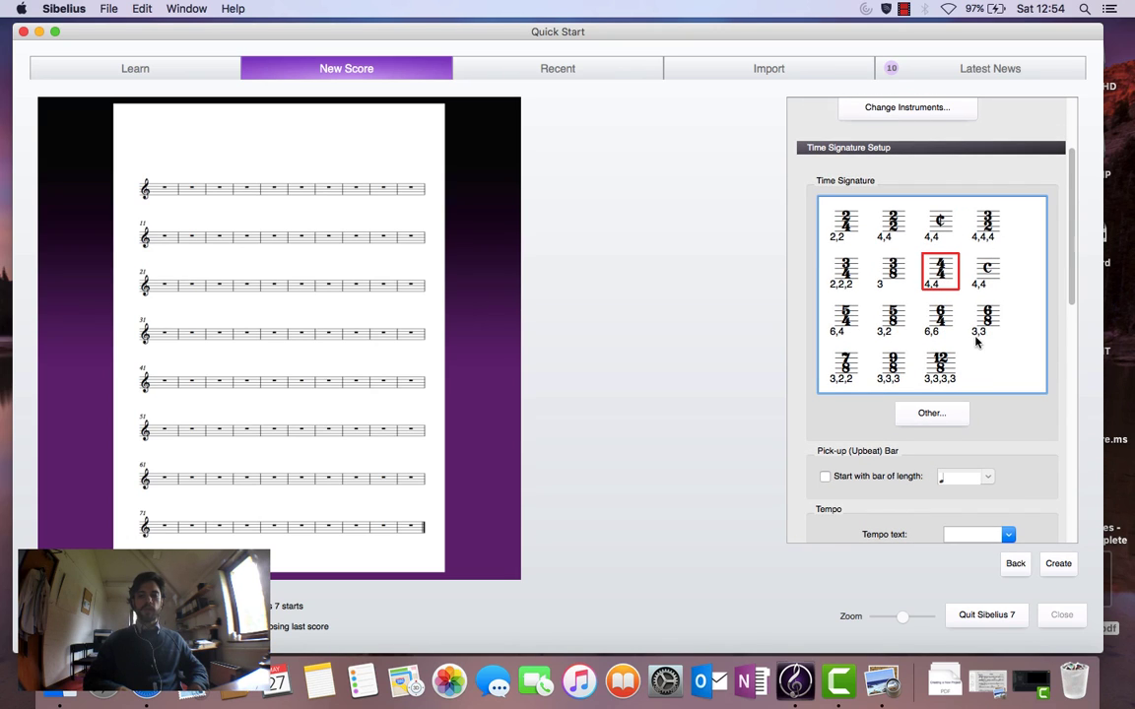
Create the score and expand its window to full screen.
{"action": "left_click", "coordinate": [1059, 567]}
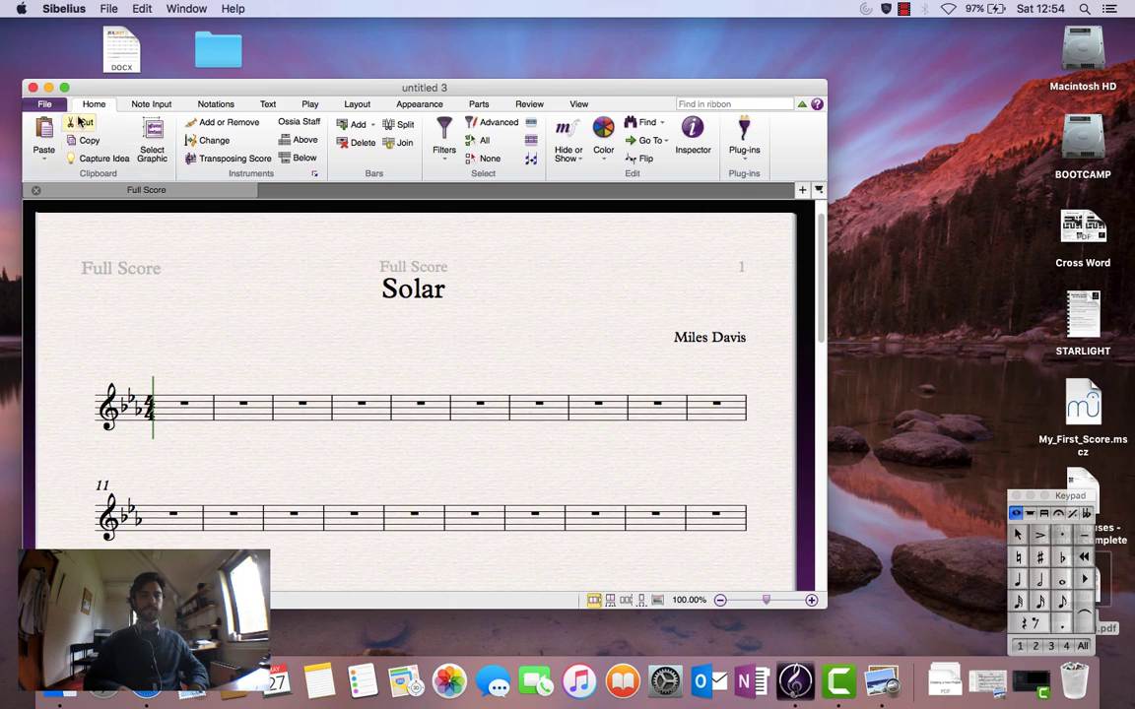
{"action": "left_click", "coordinate": [64, 88]}
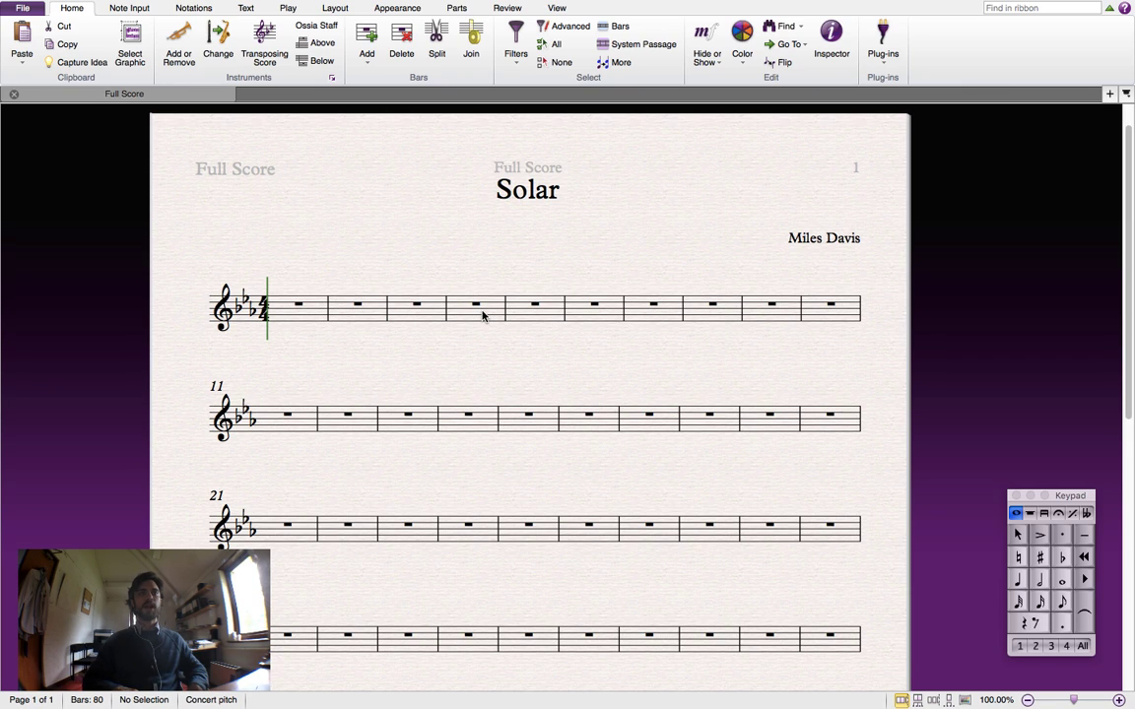
Insert system breaks after every fourth bar across the first systems.
{"action": "left_click", "coordinate": [504, 316]}
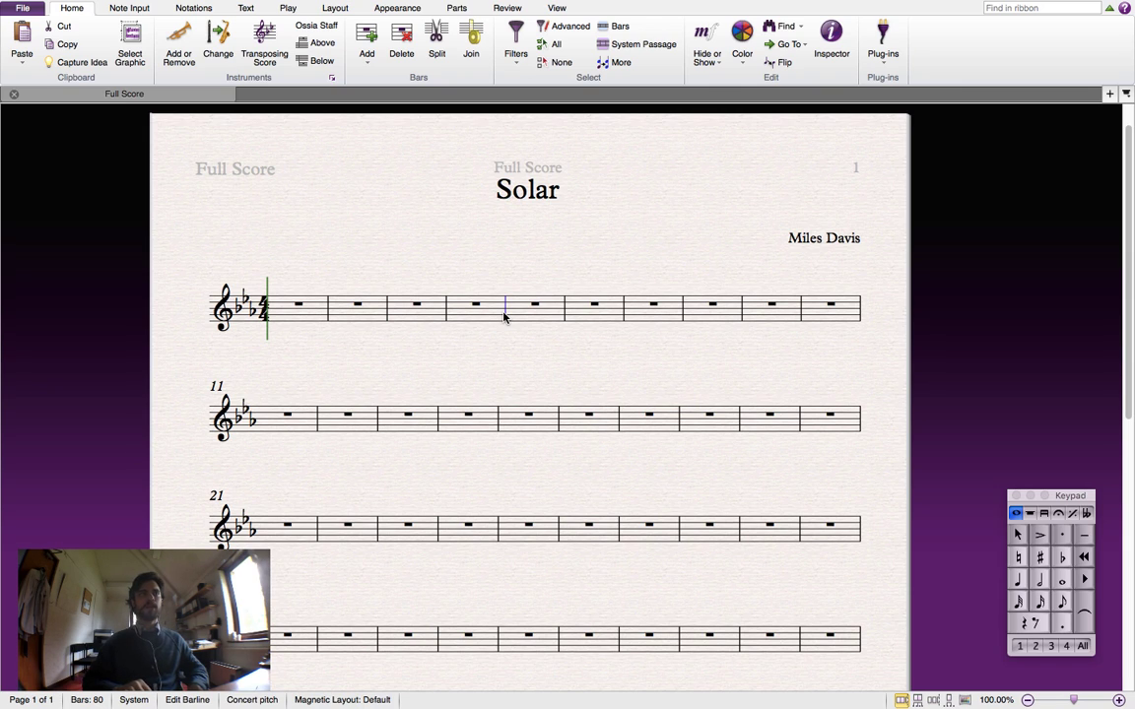
{"action": "key", "text": "Return"}
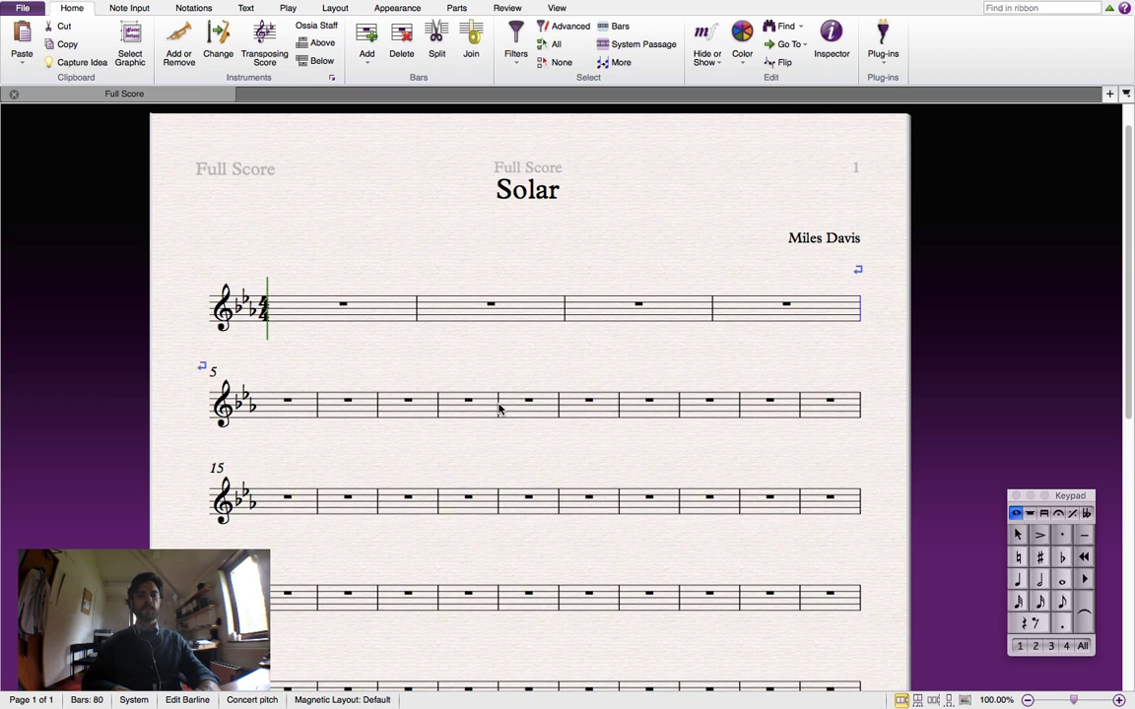
{"action": "key", "text": "Return"}
{"action": "left_click", "coordinate": [499, 474]}
{"action": "key", "text": "Return"}
{"action": "left_click", "coordinate": [500, 559]}
{"action": "key", "text": "Return"}
Continue the four-bar system breaks down the score through bar 36.
{"action": "left_click_drag", "start_coordinate": [498, 565], "coordinate": [529, 247]}
{"action": "left_click", "coordinate": [530, 322]}
{"action": "key", "text": "Return"}
{"action": "left_click", "coordinate": [530, 409]}
{"action": "key", "text": "Return"}
{"action": "left_click", "coordinate": [530, 495]}
{"action": "key", "text": "Return"}
{"action": "key", "text": "Return"}
{"action": "left_click_drag", "start_coordinate": [529, 668], "coordinate": [399, 460]}
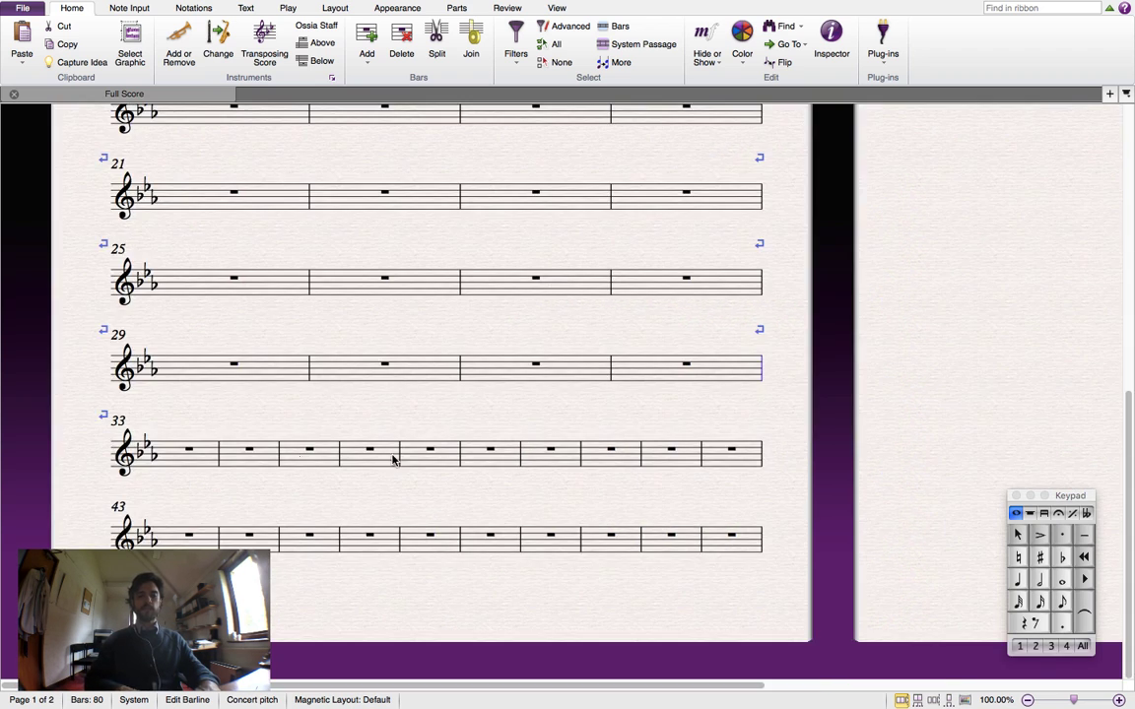
{"action": "left_click", "coordinate": [399, 460]}
{"action": "key", "text": "Return"}
{"action": "scroll", "coordinate": [563, 418], "scroll_direction": "up", "scroll_amount": 5}
{"action": "scroll", "coordinate": [562, 418], "scroll_direction": "down", "scroll_amount": 5}
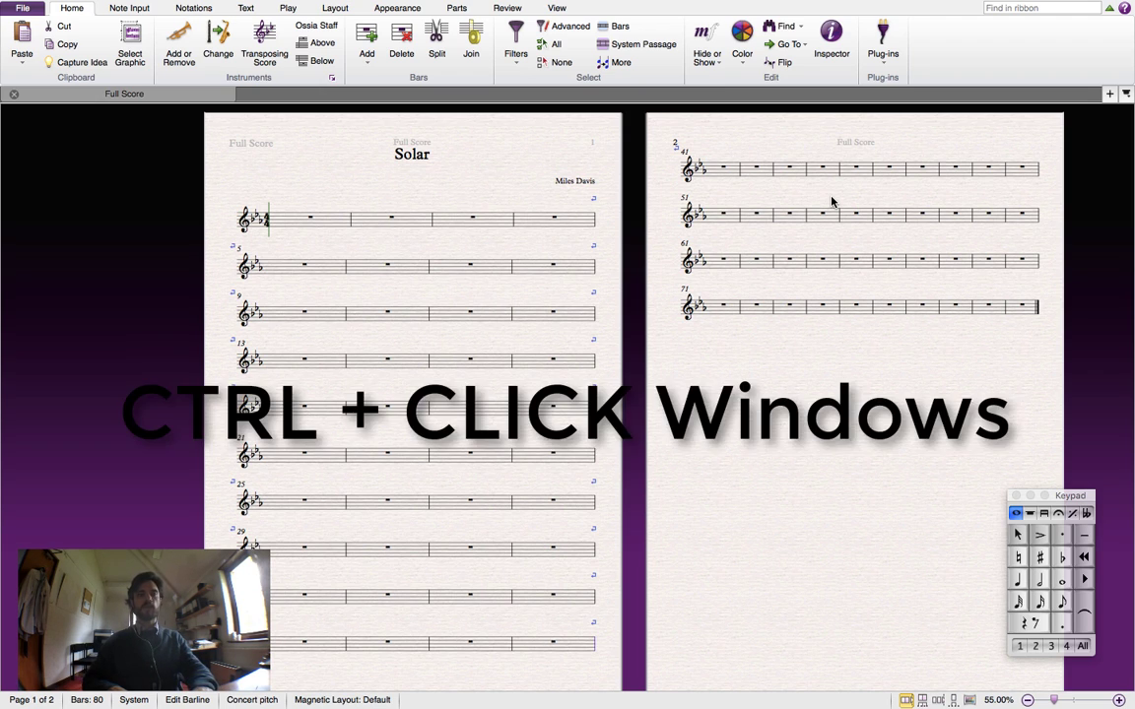
Select bars 41 through 80 and delete them.
{"action": "left_click", "coordinate": [716, 177], "text": "super"}
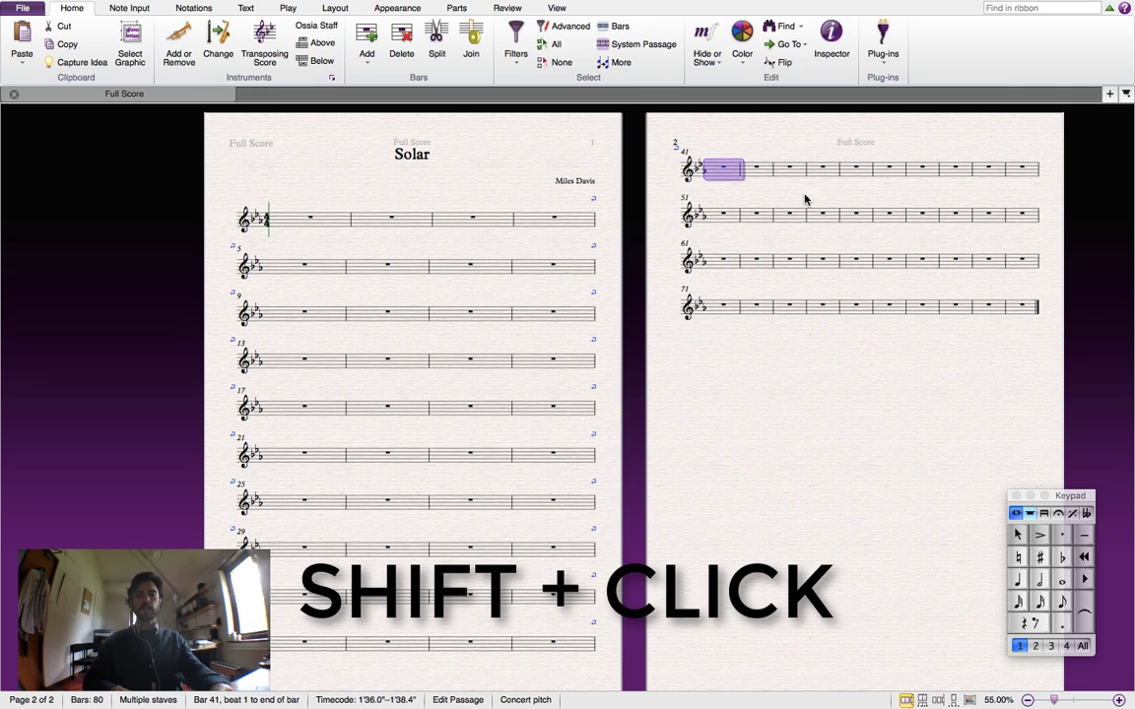
{"action": "left_click", "coordinate": [1020, 314], "text": "shift"}
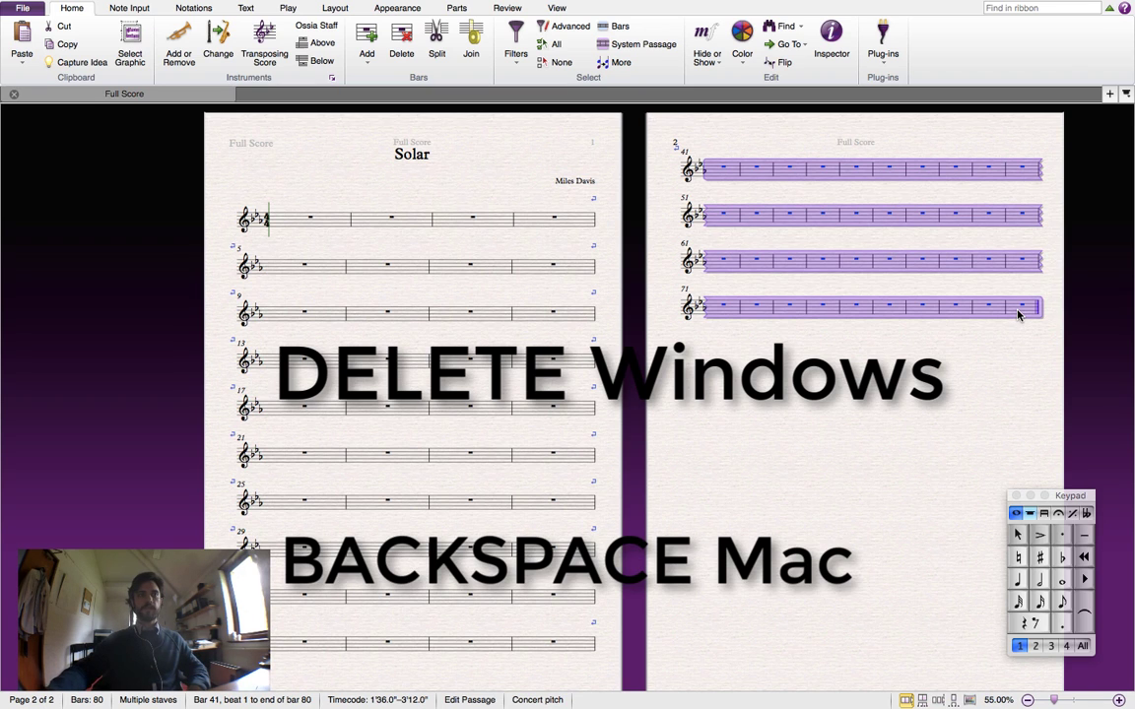
{"action": "key", "text": "BackSpace"}
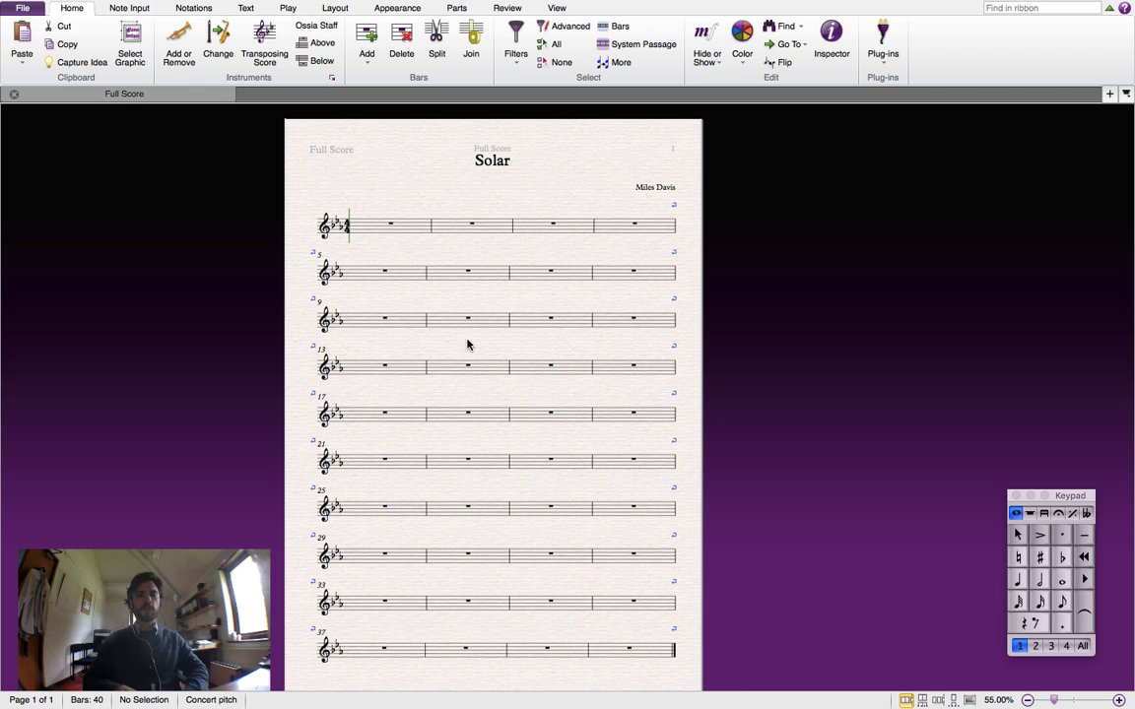
Fill bar 1 with four quarter notes.
{"action": "left_click", "coordinate": [388, 224]}
{"action": "scroll", "coordinate": [388, 224], "scroll_direction": "up", "scroll_amount": 1}
{"action": "scroll", "coordinate": [392, 227], "scroll_direction": "up", "scroll_amount": 5}
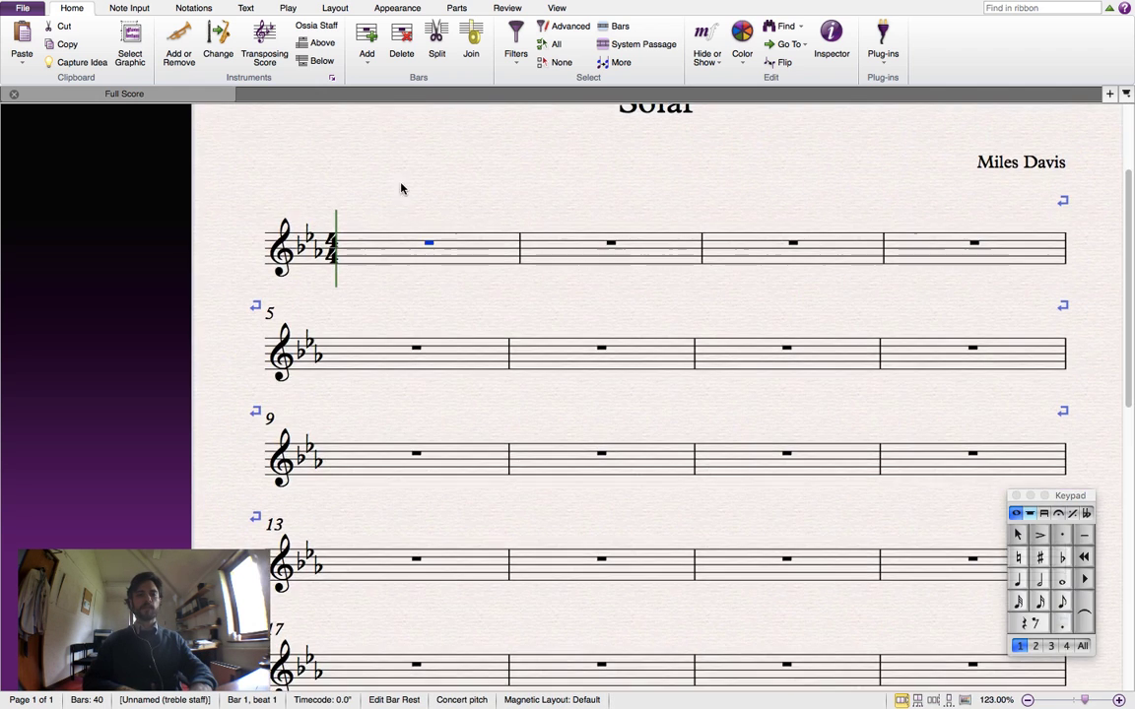
{"action": "left_click_drag", "start_coordinate": [401, 188], "coordinate": [405, 236]}
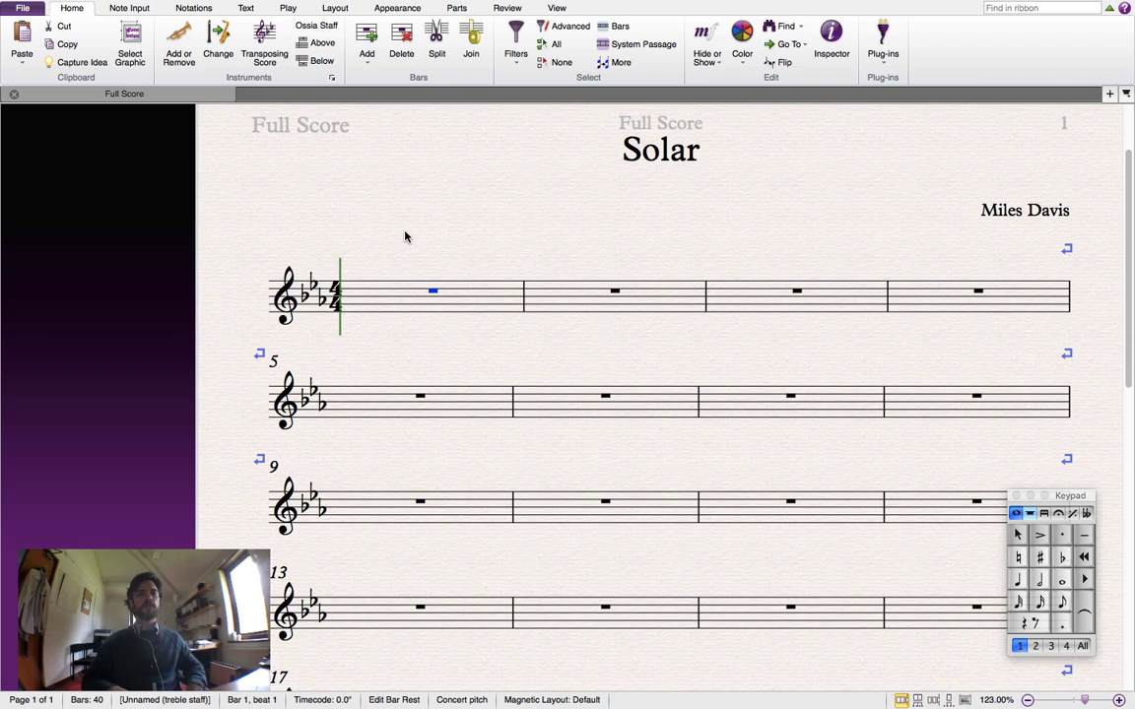
{"action": "left_click", "coordinate": [427, 258]}
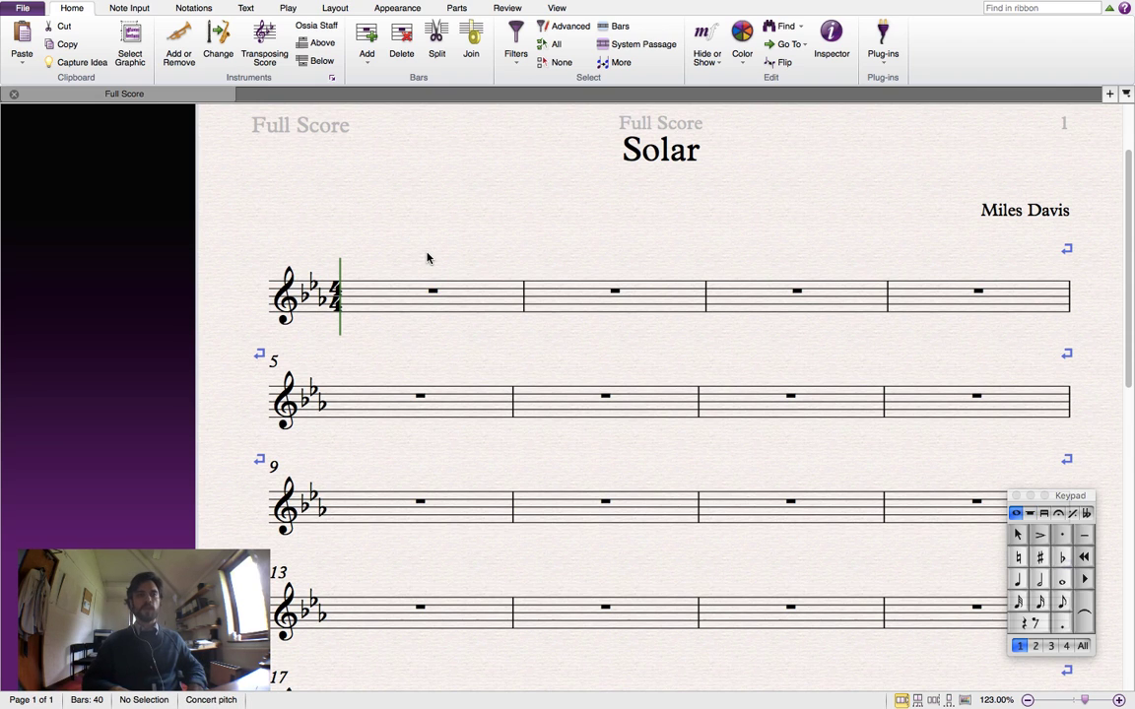
{"action": "left_click", "coordinate": [1018, 579]}
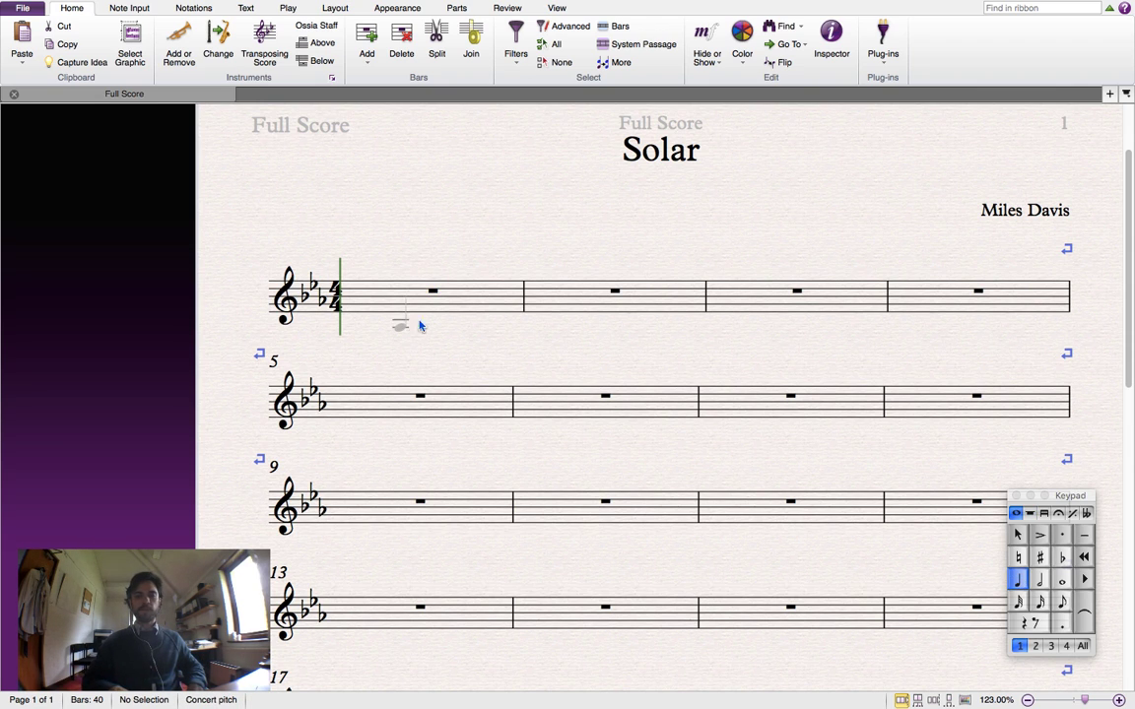
{"action": "left_click", "coordinate": [359, 298]}
{"action": "key", "text": "r"}
{"action": "key", "text": "r"}
{"action": "key", "text": "r"}
{"action": "left_click", "coordinate": [440, 178]}
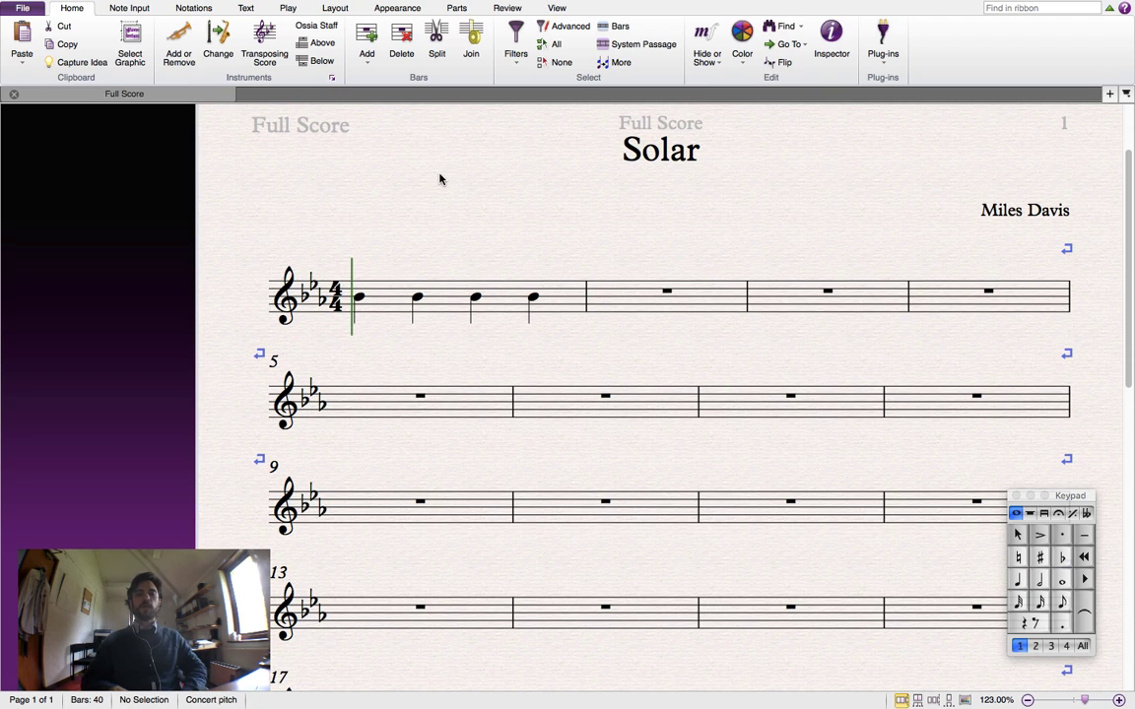
Change bar 1's noteheads to Beat without stem slashes.
{"action": "left_click", "coordinate": [449, 306]}
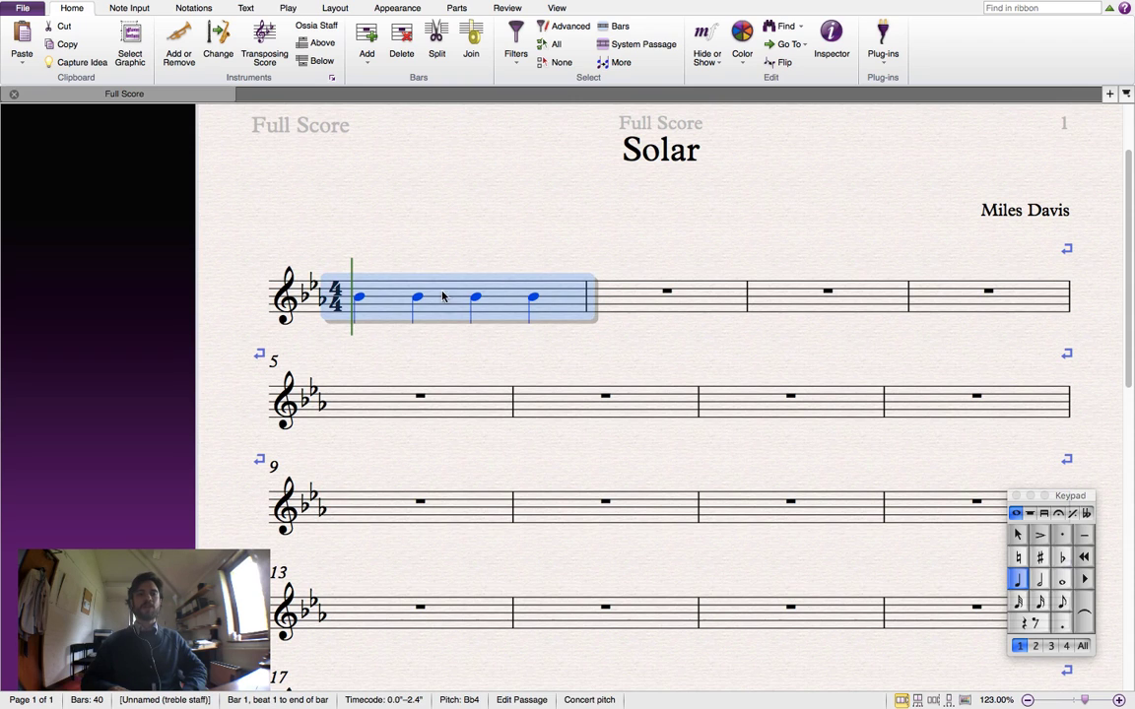
{"action": "left_click", "coordinate": [194, 9]}
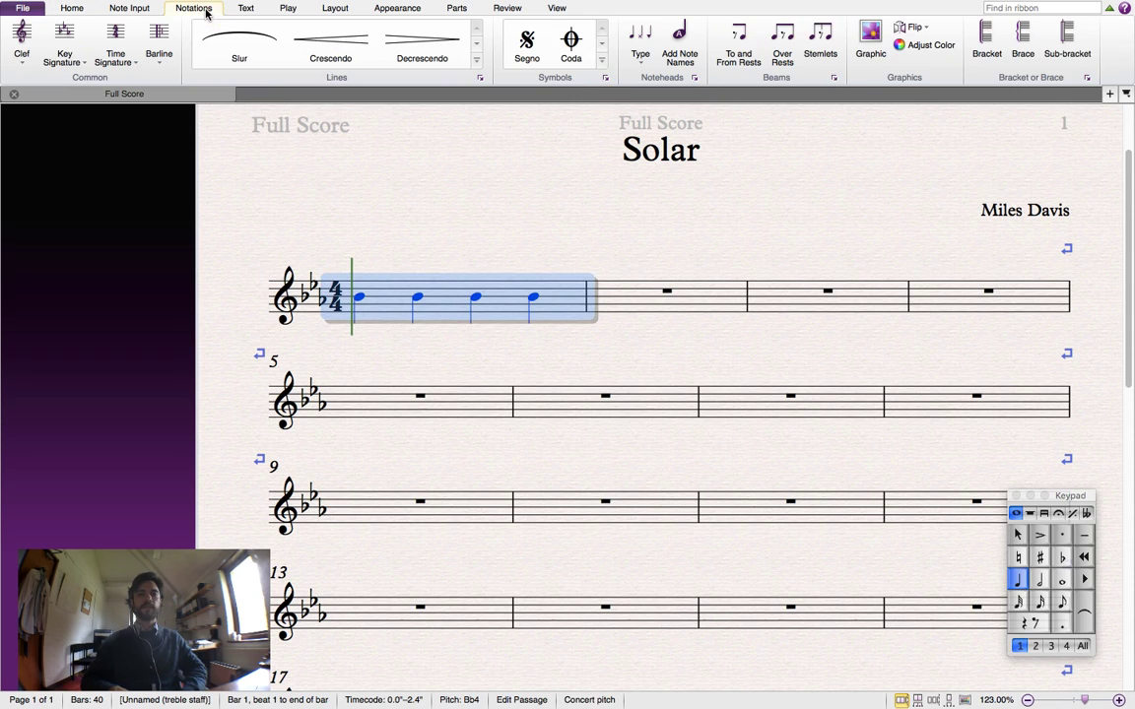
{"action": "left_click", "coordinate": [641, 62]}
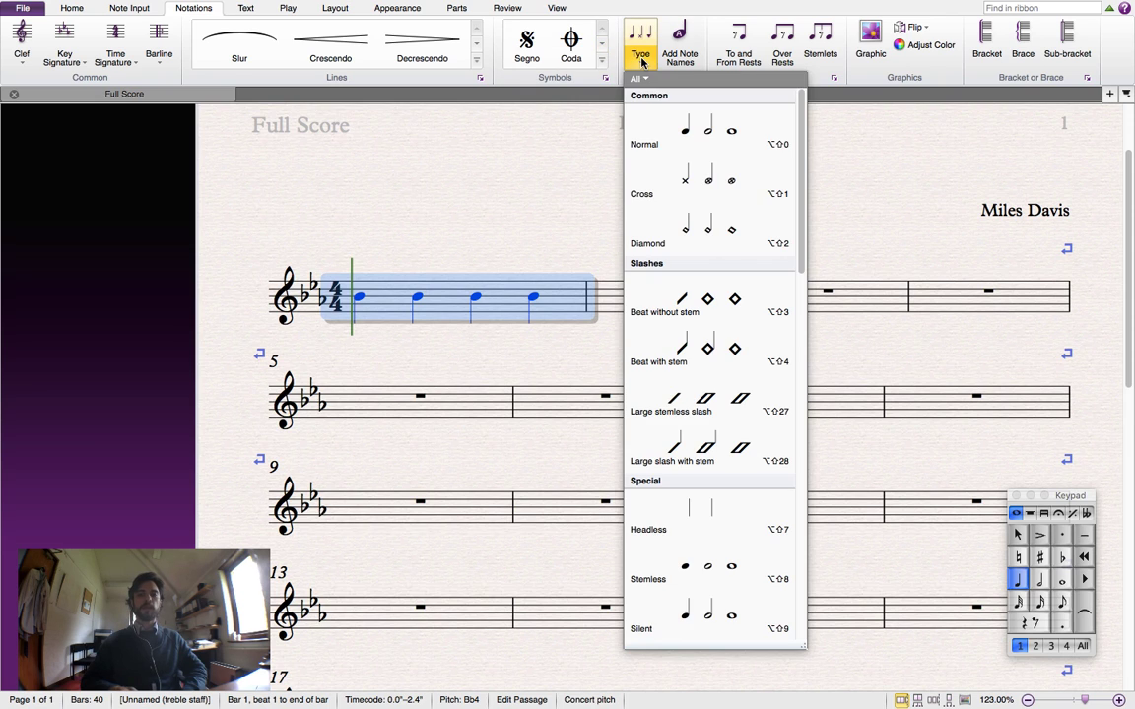
{"action": "left_click", "coordinate": [712, 307]}
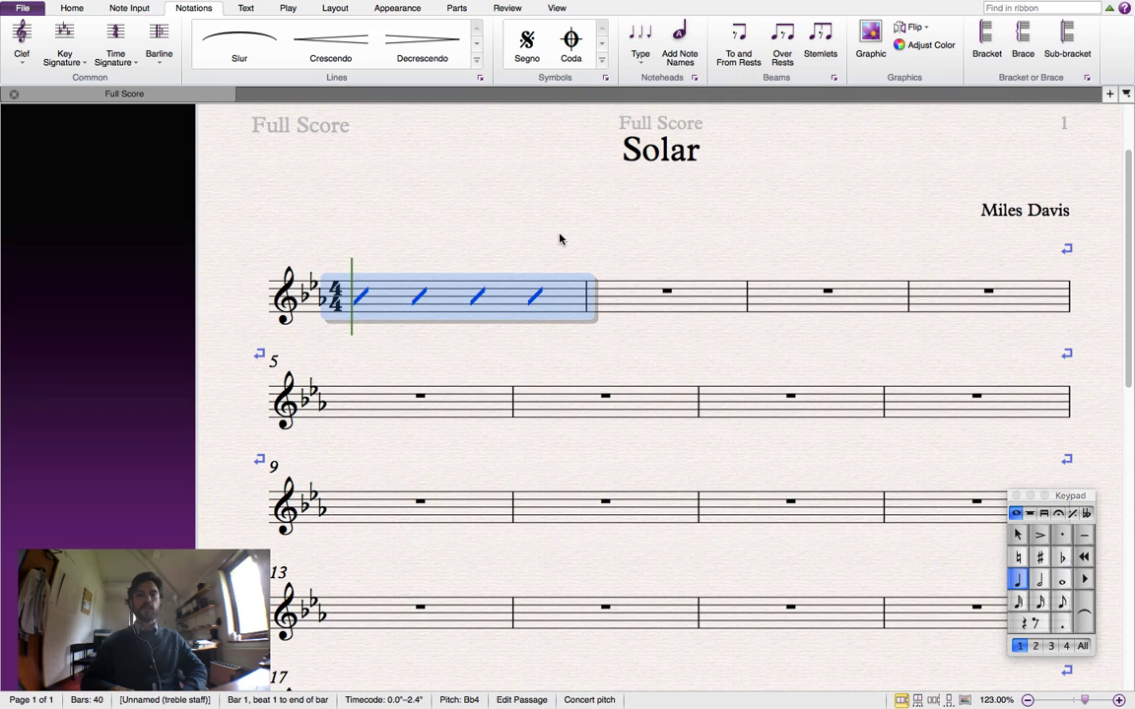
Add a Cm(maj7) chord symbol above bar 1 by typing Cm^.
{"action": "key", "text": "Escape"}
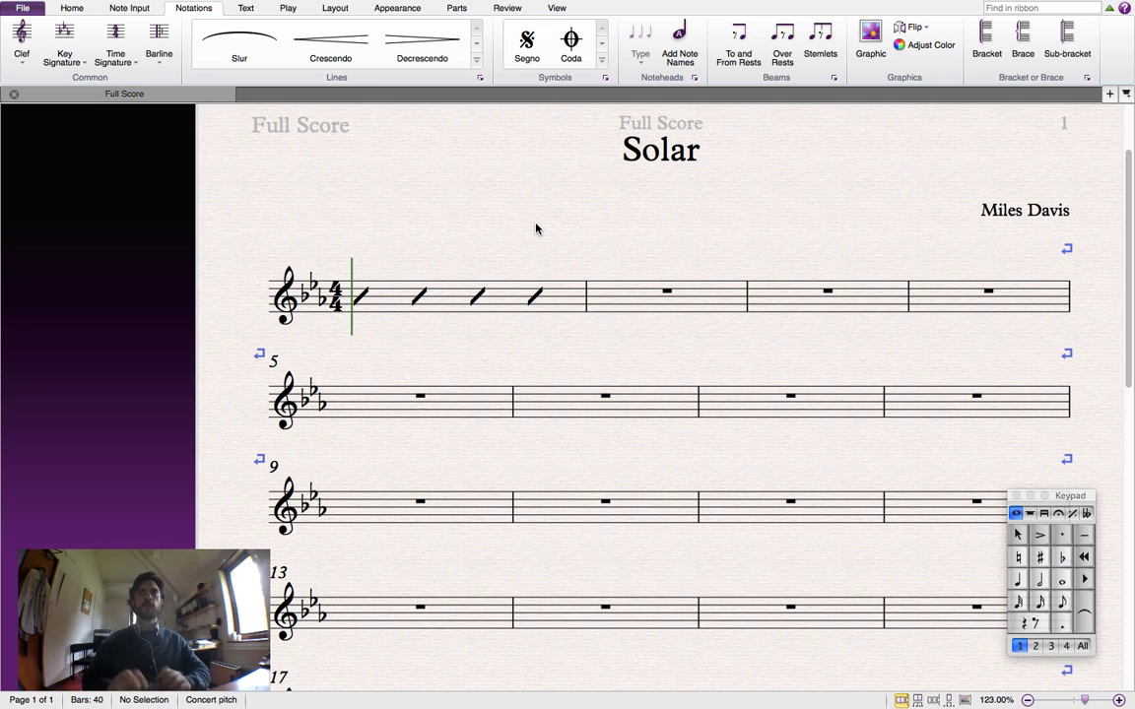
{"action": "right_click", "coordinate": [389, 241]}
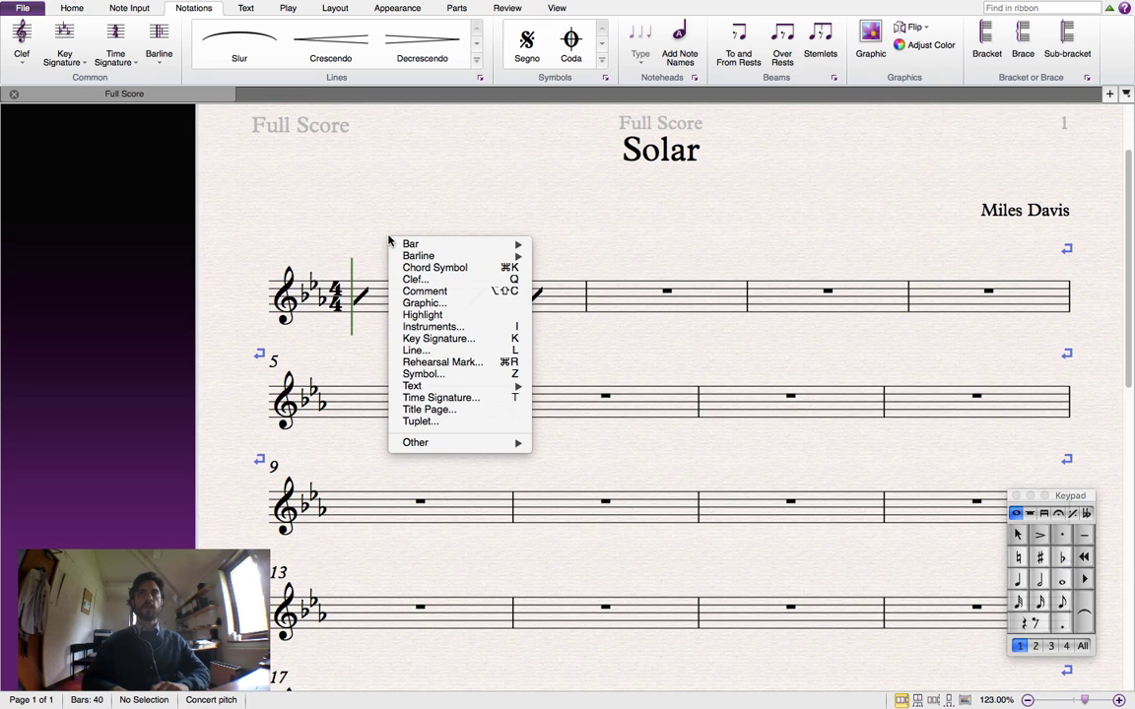
{"action": "left_click", "coordinate": [455, 268]}
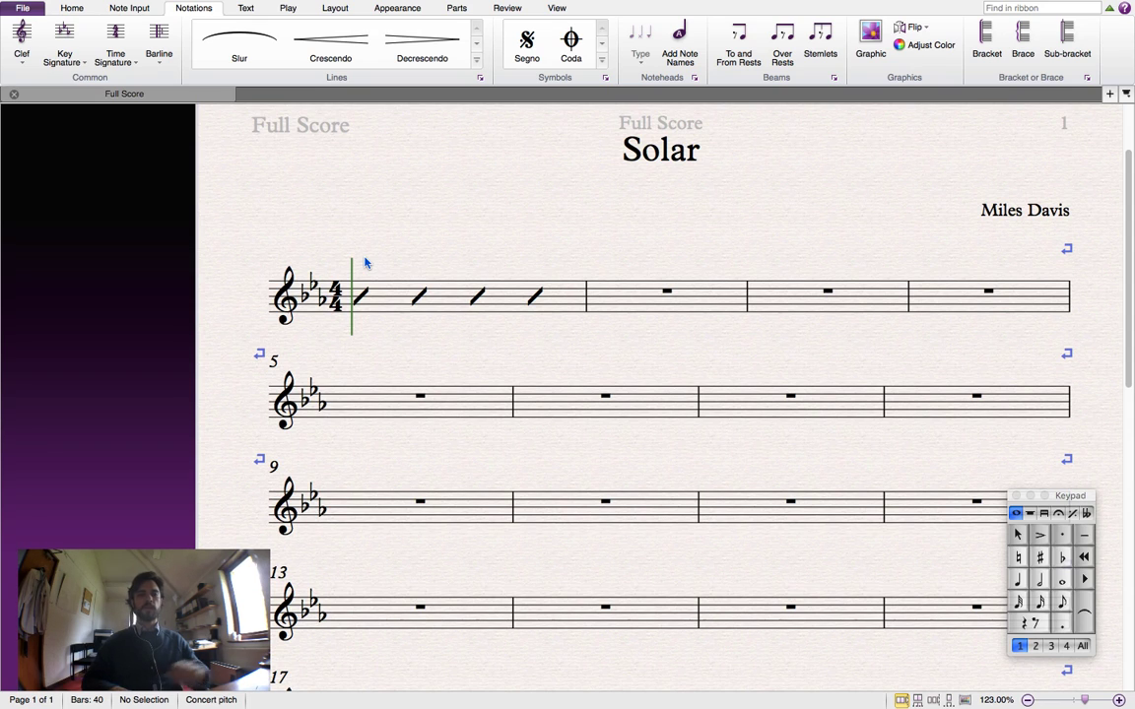
{"action": "left_click", "coordinate": [364, 263]}
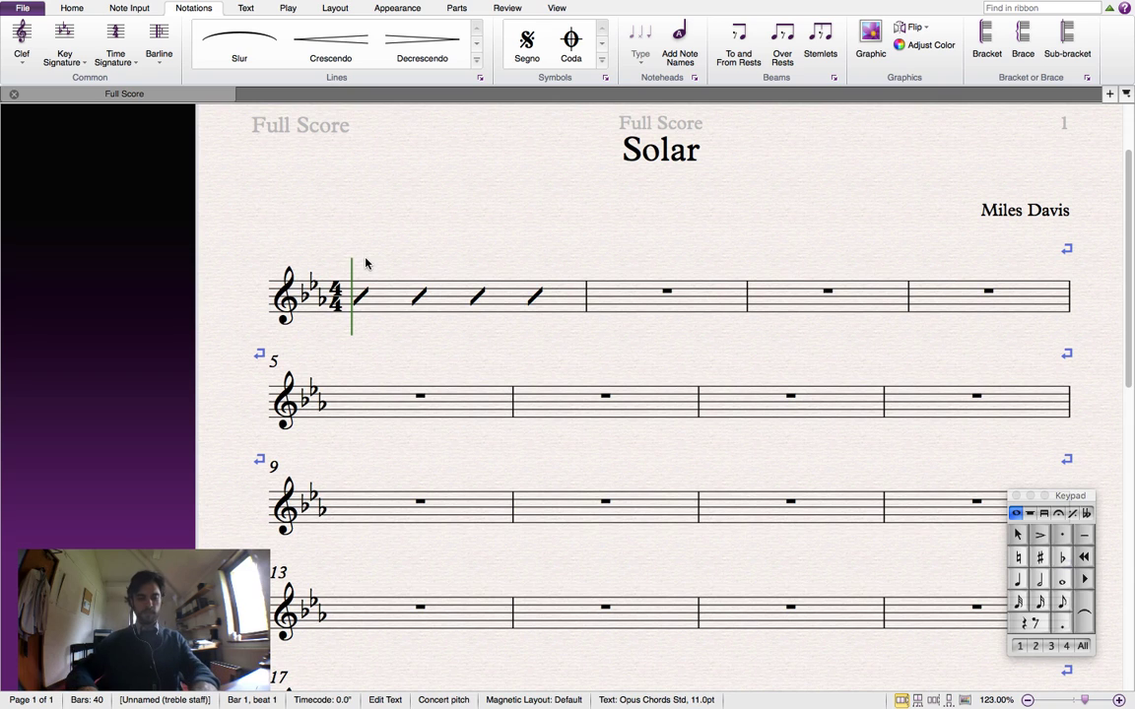
{"action": "type", "text": "Cm"}
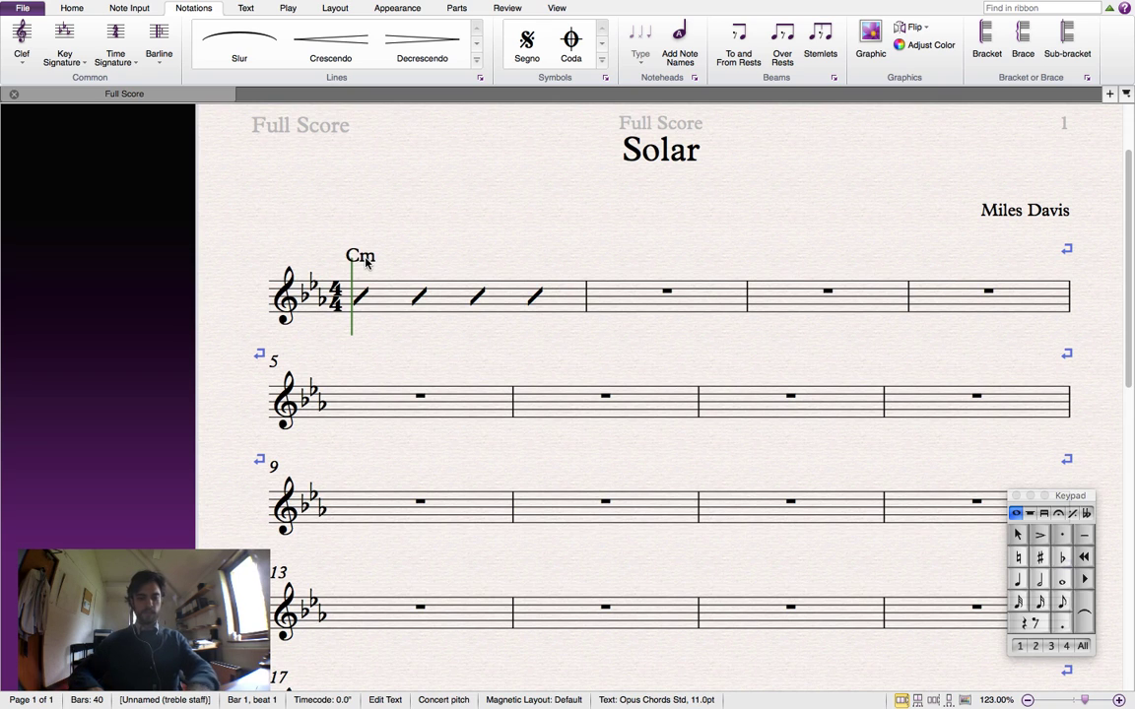
{"action": "type", "text": "^"}
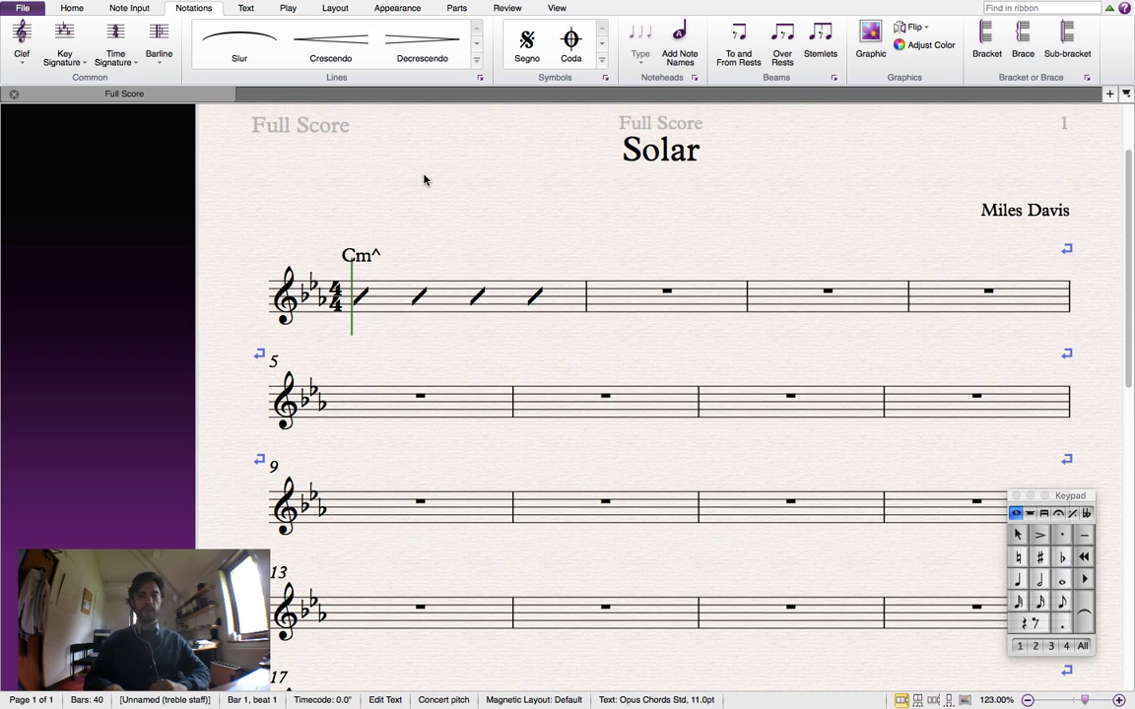
{"action": "key", "text": "Escape"}
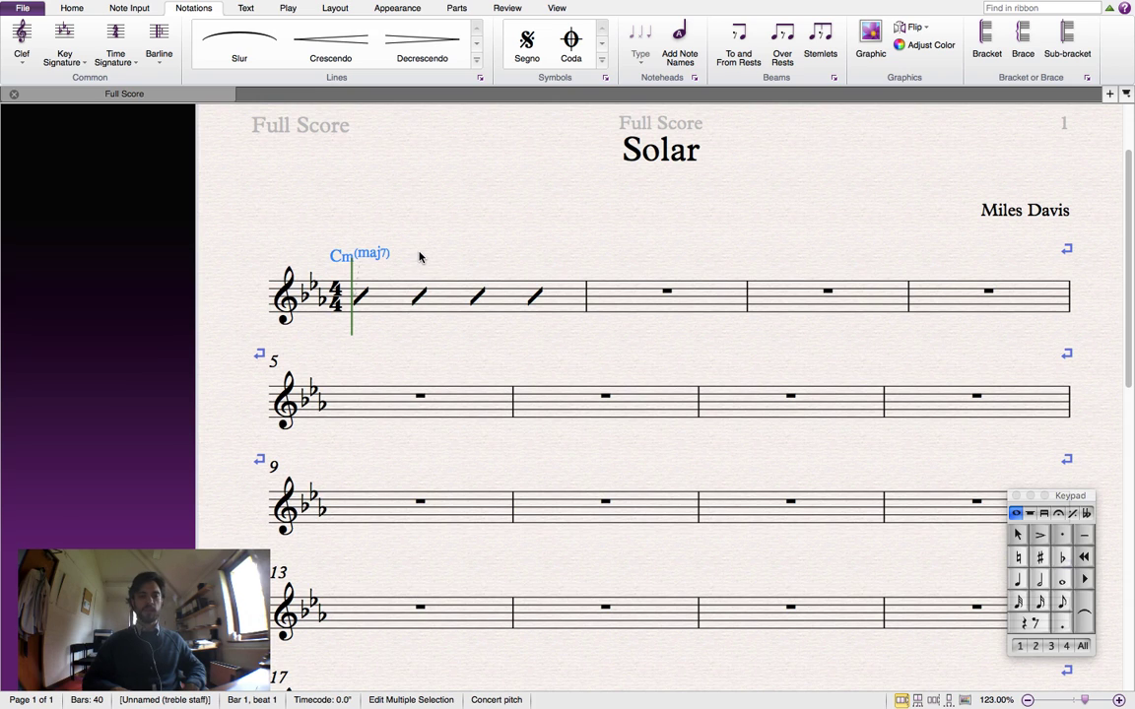
Fill bar 2 with quarter notes shown as stemless slash noteheads.
{"action": "key", "text": "Escape"}
{"action": "key", "text": "Escape"}
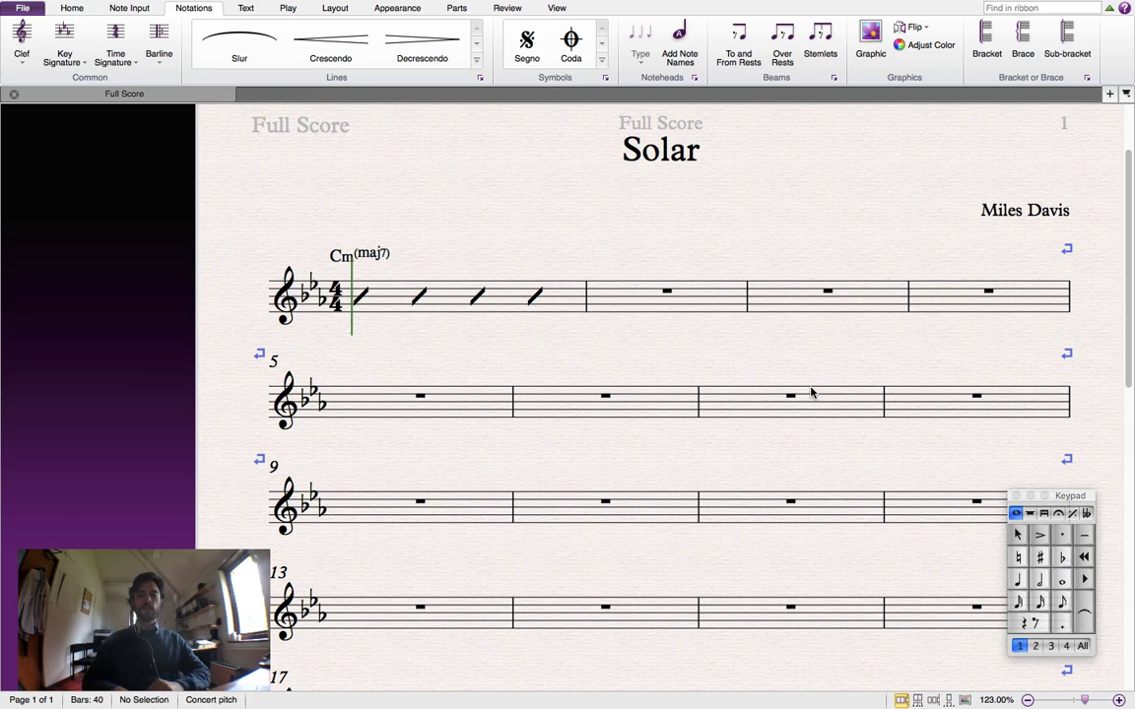
{"action": "left_click", "coordinate": [1018, 579]}
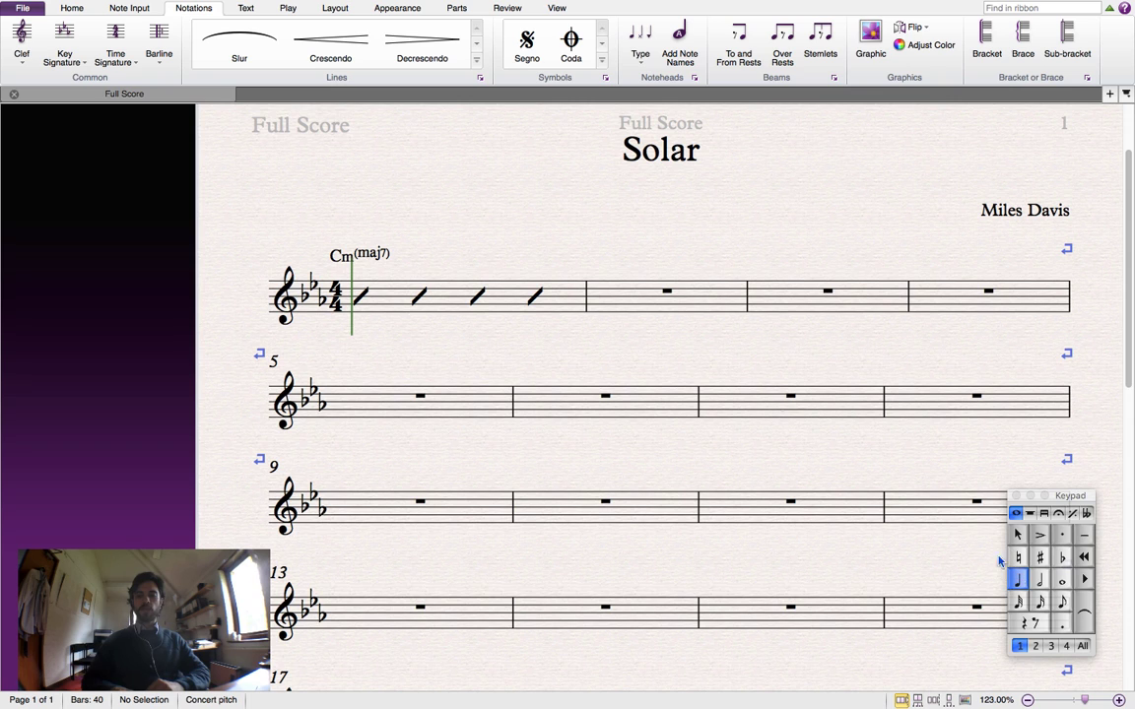
{"action": "left_click", "coordinate": [608, 301]}
{"action": "key", "text": "b"}
{"action": "key", "text": "b"}
{"action": "key", "text": "b"}
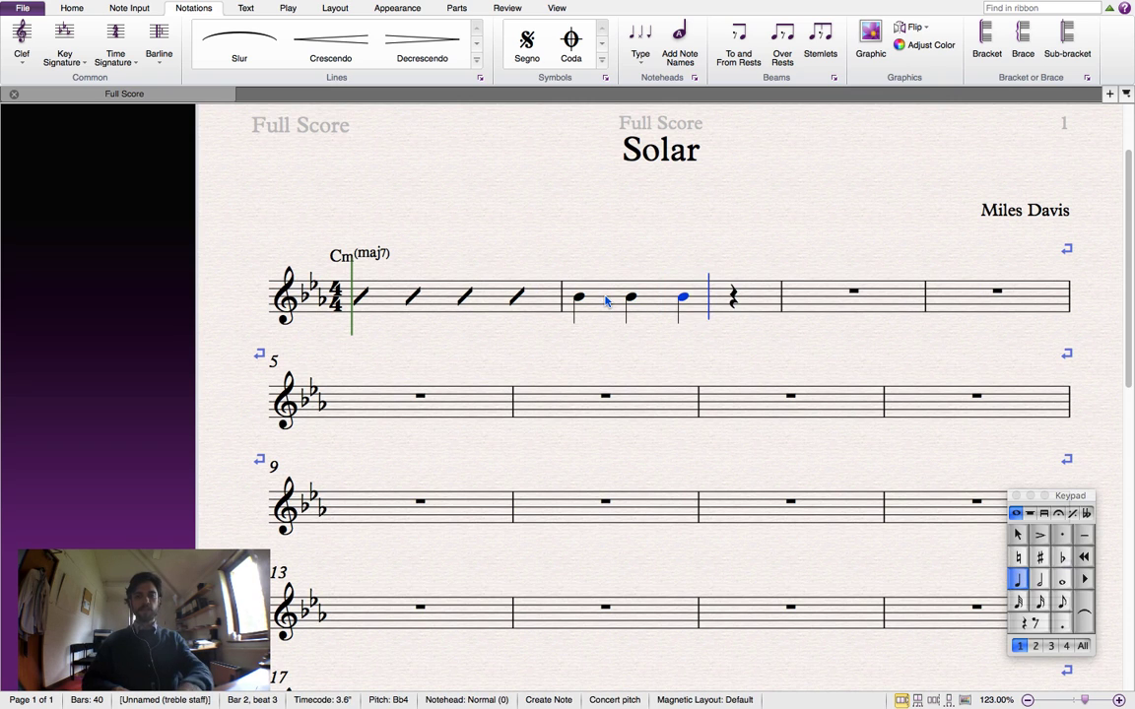
{"action": "left_click", "coordinate": [608, 301]}
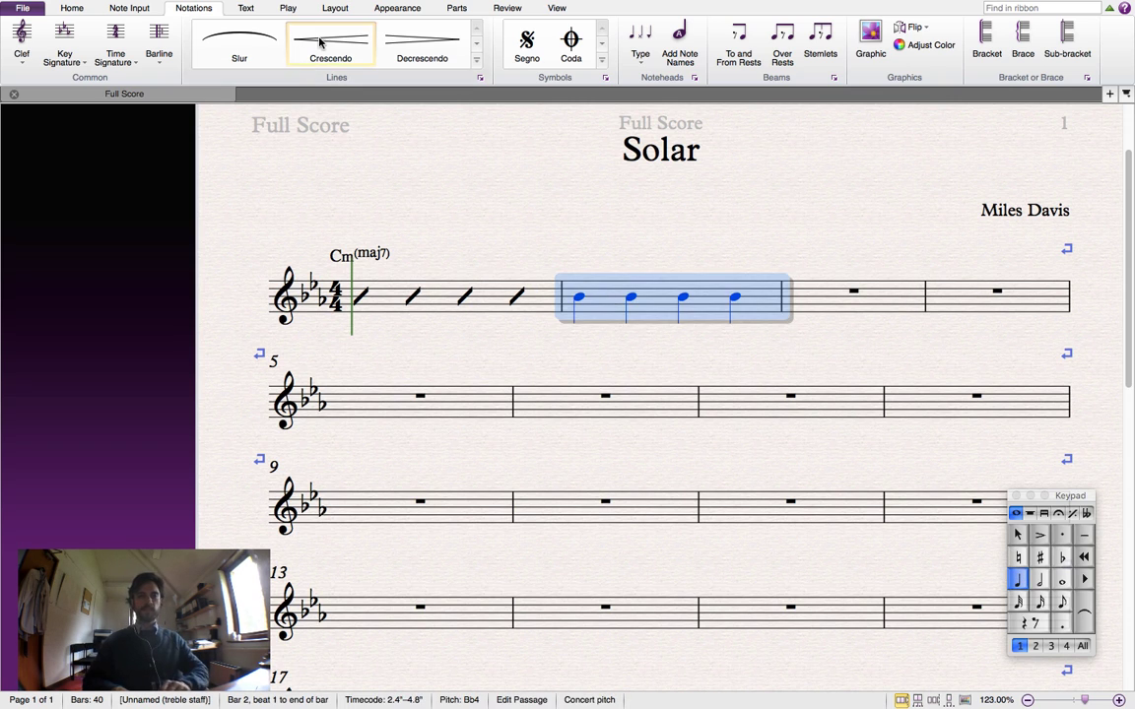
{"action": "left_click", "coordinate": [650, 57]}
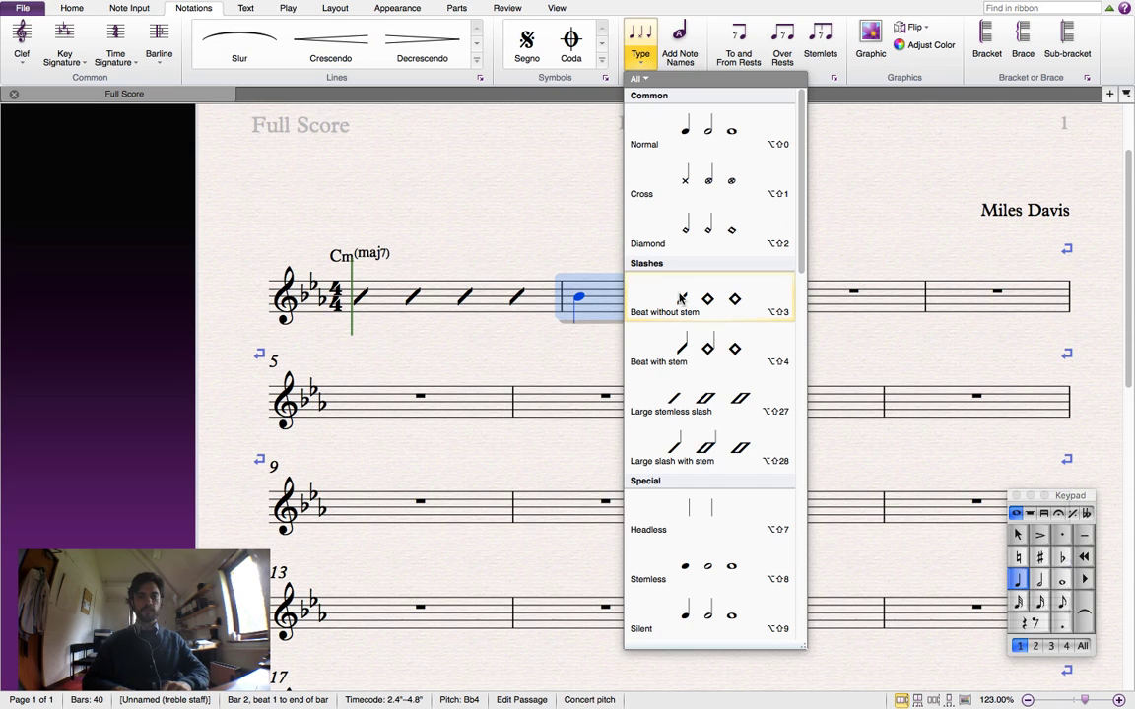
{"action": "left_click", "coordinate": [613, 271]}
{"action": "key", "text": "Escape"}
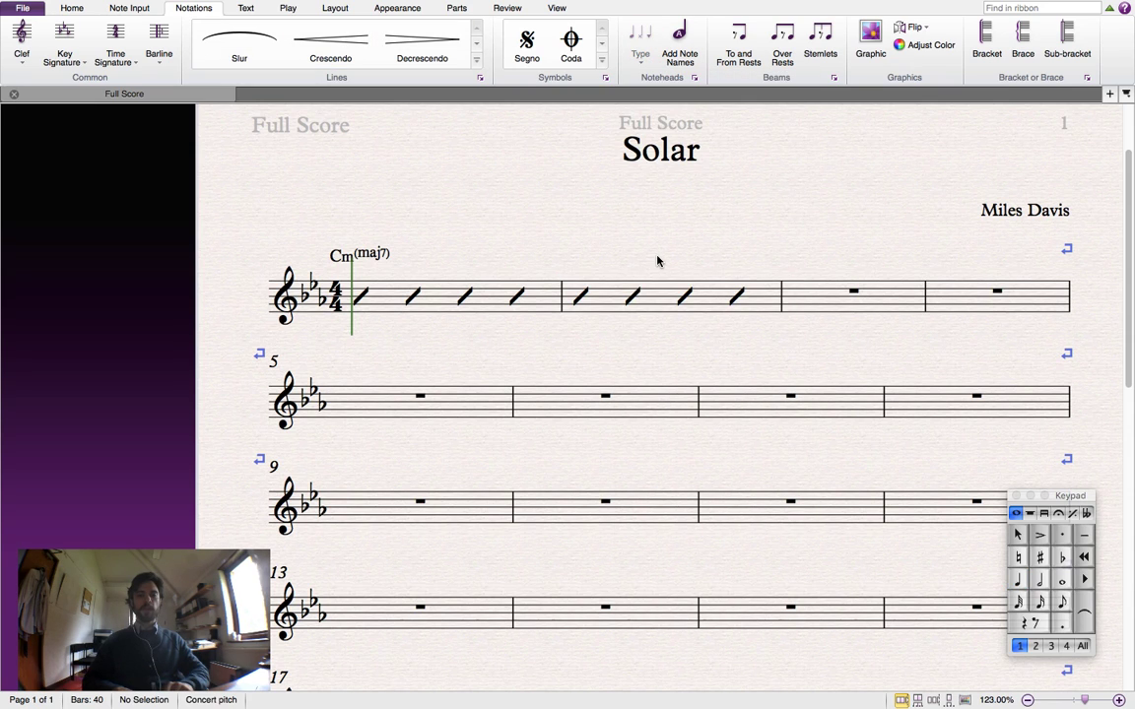
Repeat the slash bar from bar 3 through bar 40, then zoom out.
{"action": "left_click", "coordinate": [663, 302]}
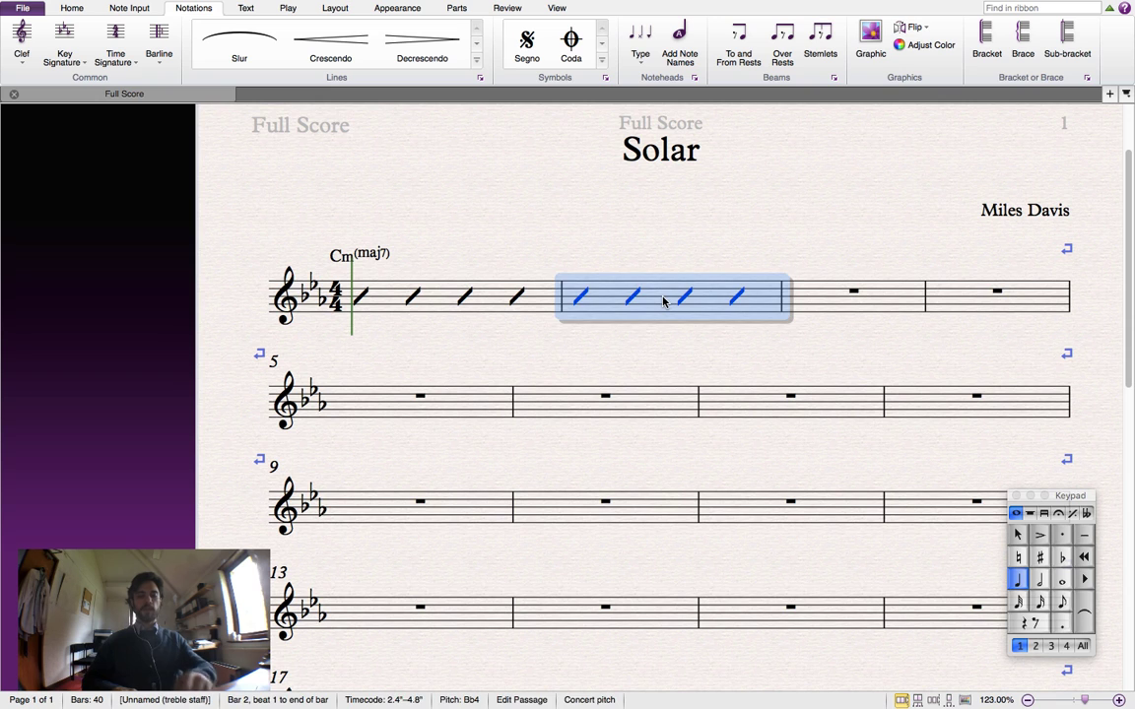
{"action": "key", "text": "Right"}
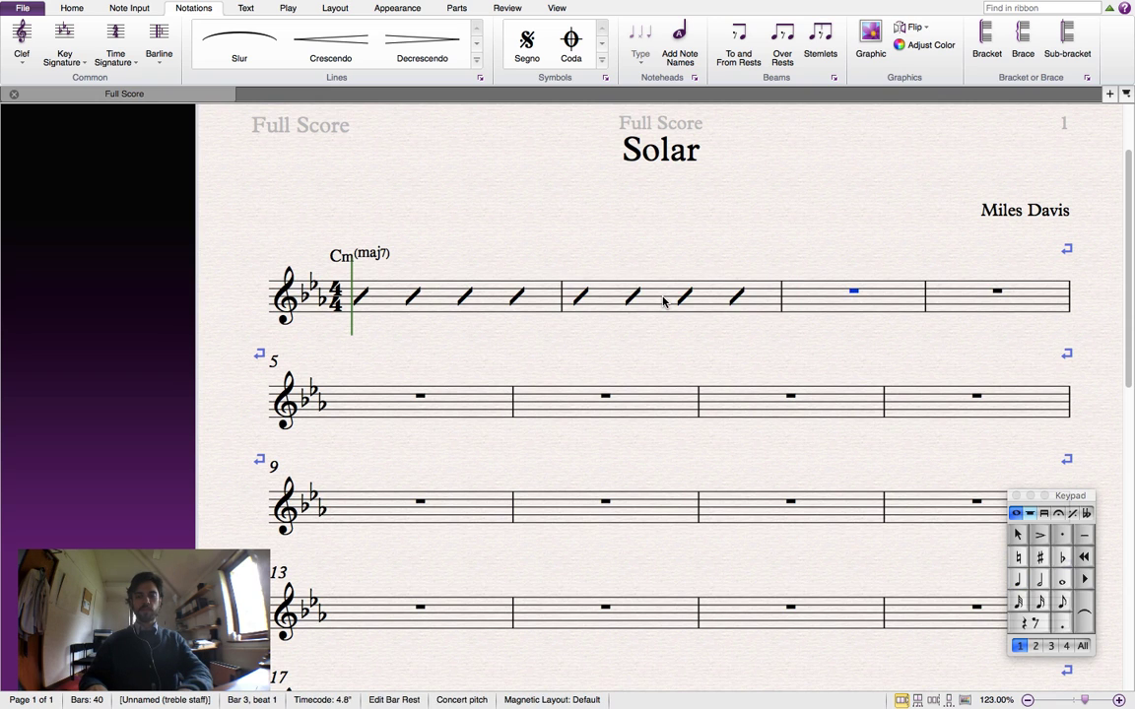
{"action": "key", "text": "super+v"}
{"action": "key", "text": "super+v"}
{"action": "key", "text": "super+v"}
{"action": "key", "text": "super+v"}
{"action": "key", "text": "super+v"}
{"action": "key", "text": "super+v"}
{"action": "key", "text": "super+v"}
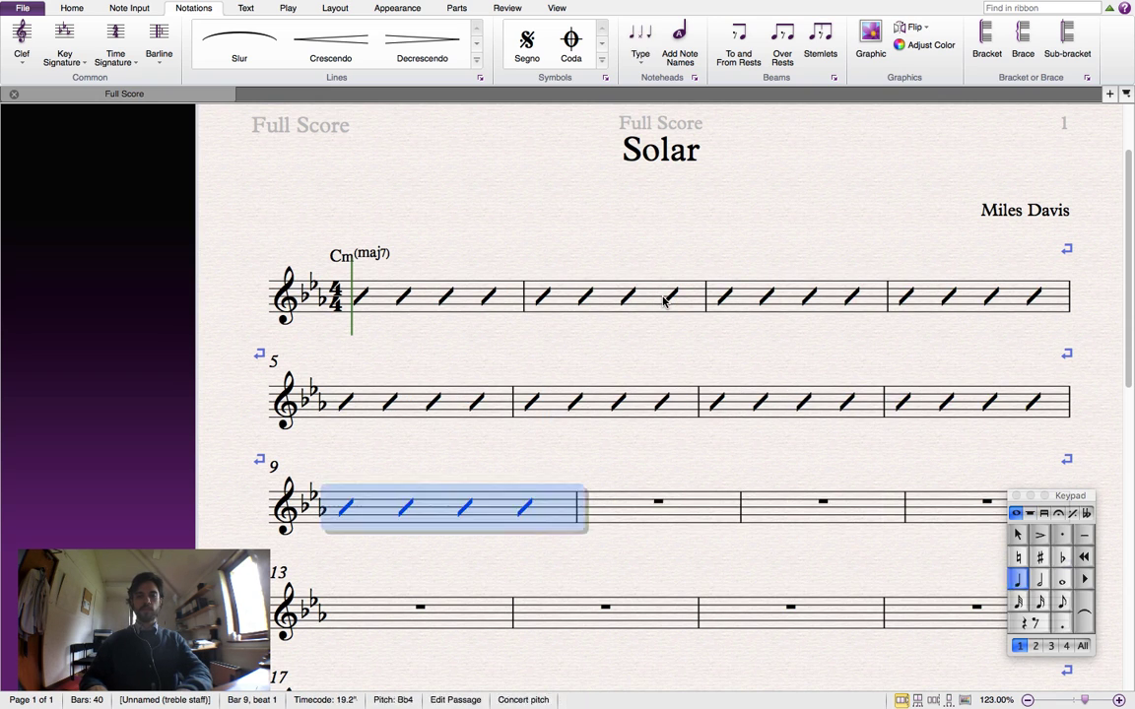
{"action": "key", "text": "super+v"}
{"action": "key", "text": "super+v"}
{"action": "key", "text": "super+v"}
{"action": "key", "text": "super+v"}
{"action": "key", "text": "super+v"}
{"action": "key", "text": "super+v"}
{"action": "key", "text": "super+v"}
{"action": "key", "text": "super+v"}
{"action": "key", "text": "super+v"}
{"action": "key", "text": "super+v"}
{"action": "key", "text": "super+v"}
{"action": "key", "text": "super+v"}
{"action": "key", "text": "super+v"}
{"action": "key", "text": "super+v"}
{"action": "key", "text": "super+v"}
{"action": "key", "text": "super+v"}
{"action": "key", "text": "super+v"}
{"action": "key", "text": "super+v"}
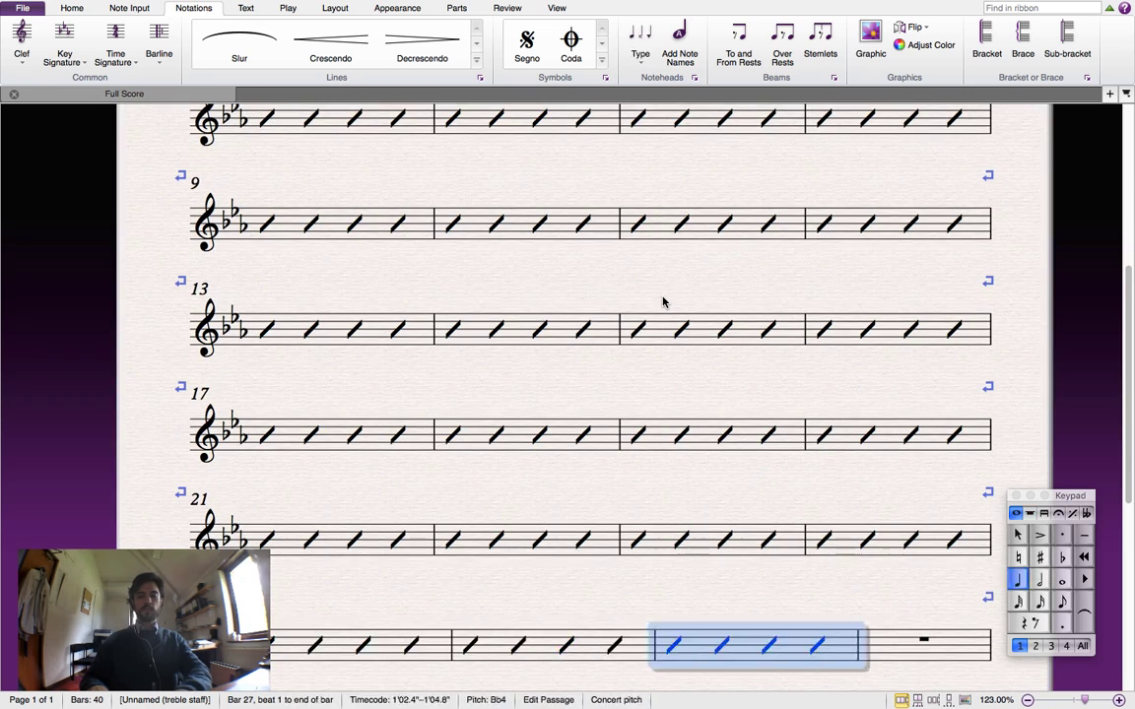
{"action": "key", "text": "super+v"}
{"action": "key", "text": "super+v"}
{"action": "key", "text": "super+v"}
{"action": "key", "text": "super+v"}
{"action": "key", "text": "super+v"}
{"action": "key", "text": "super+v"}
{"action": "key", "text": "super+v"}
{"action": "key", "text": "super+v"}
{"action": "key", "text": "super+v"}
{"action": "key", "text": "super+v"}
{"action": "key", "text": "super+v"}
{"action": "key", "text": "super+v"}
{"action": "key", "text": "super+v"}
{"action": "key", "text": "super+minus"}
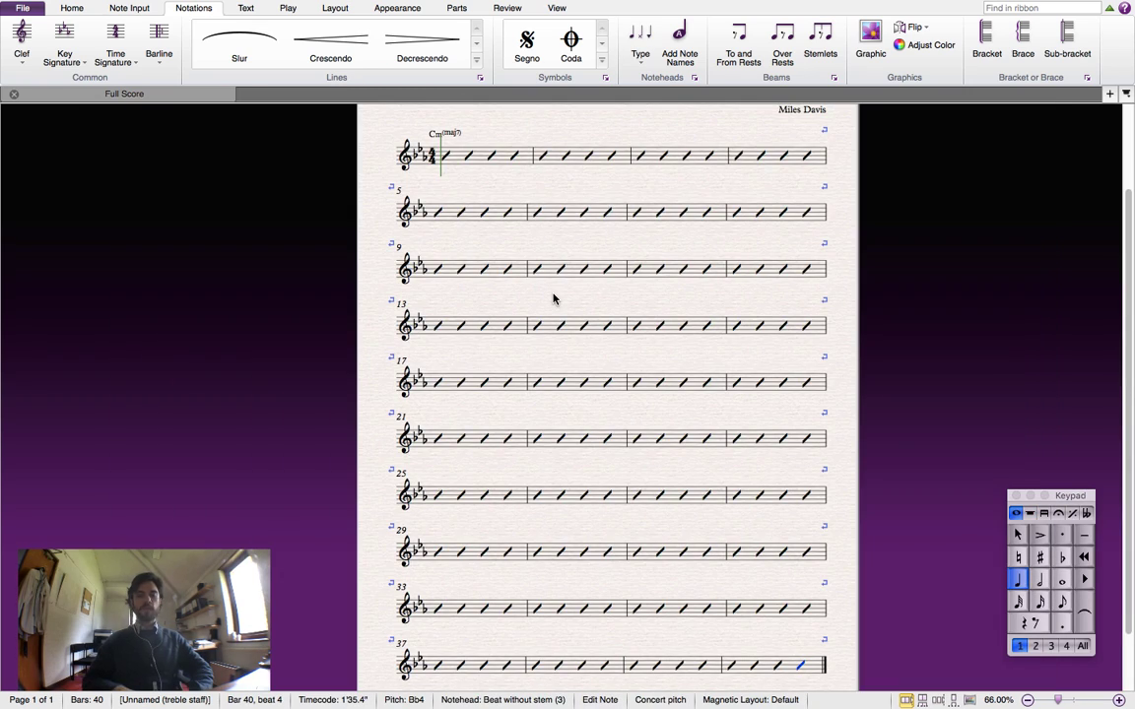
Enter chord symbols Cm7, Gm7, C7, Fmaj7 and Fm7 from bar 3 onward.
{"action": "scroll", "coordinate": [553, 298], "scroll_direction": "up", "scroll_amount": 3}
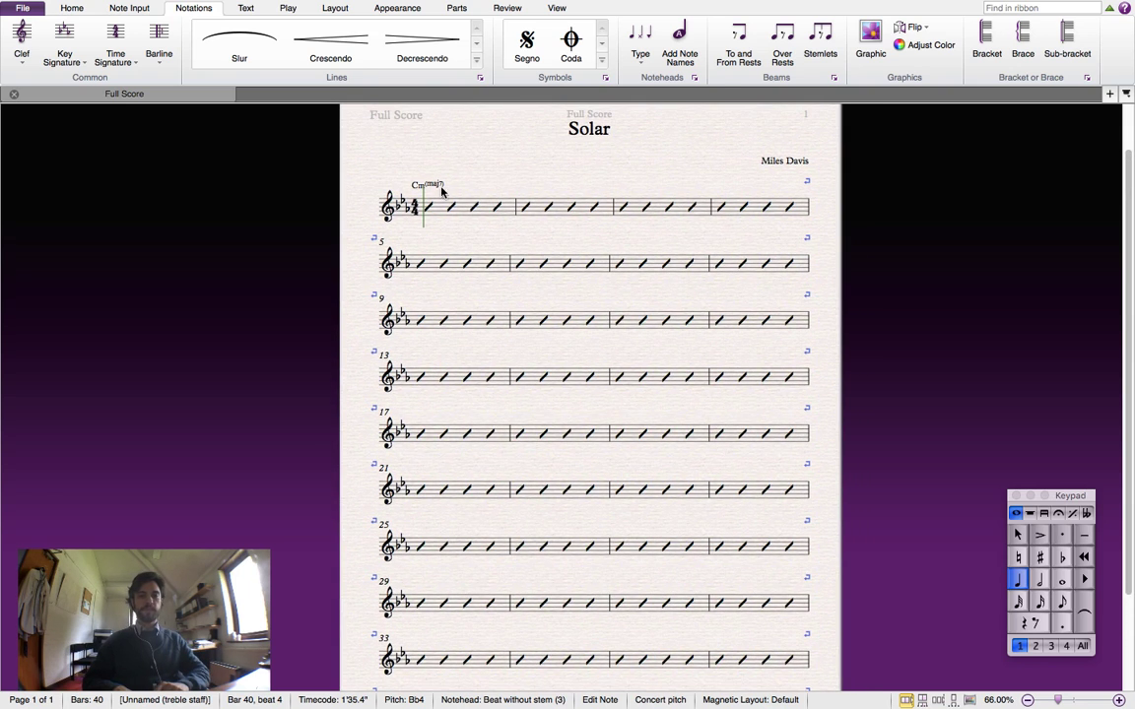
{"action": "double_click", "coordinate": [427, 187]}
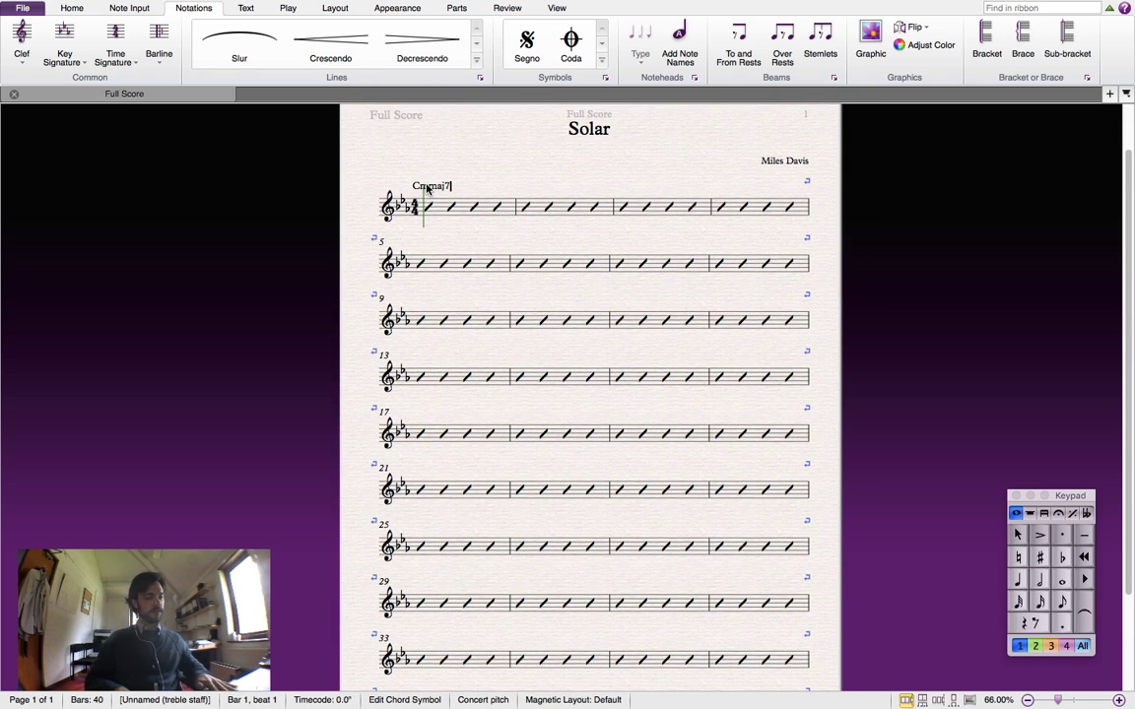
{"action": "key", "text": "Escape"}
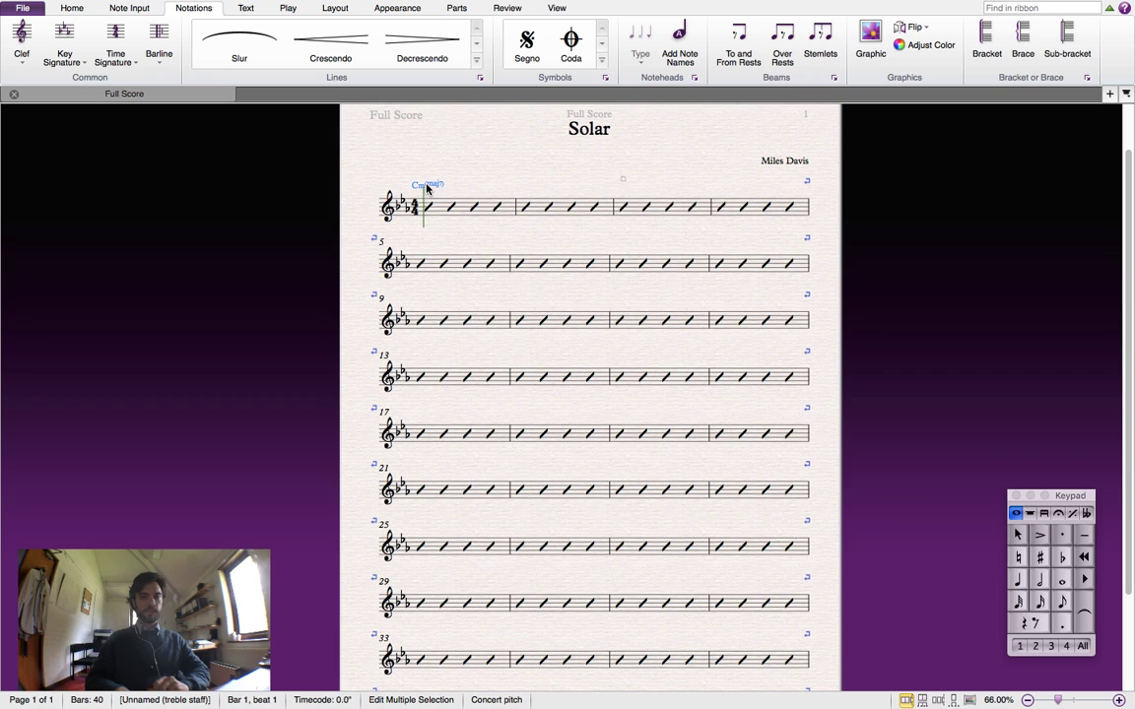
{"action": "key", "text": "Tab"}
{"action": "key", "text": "Tab"}
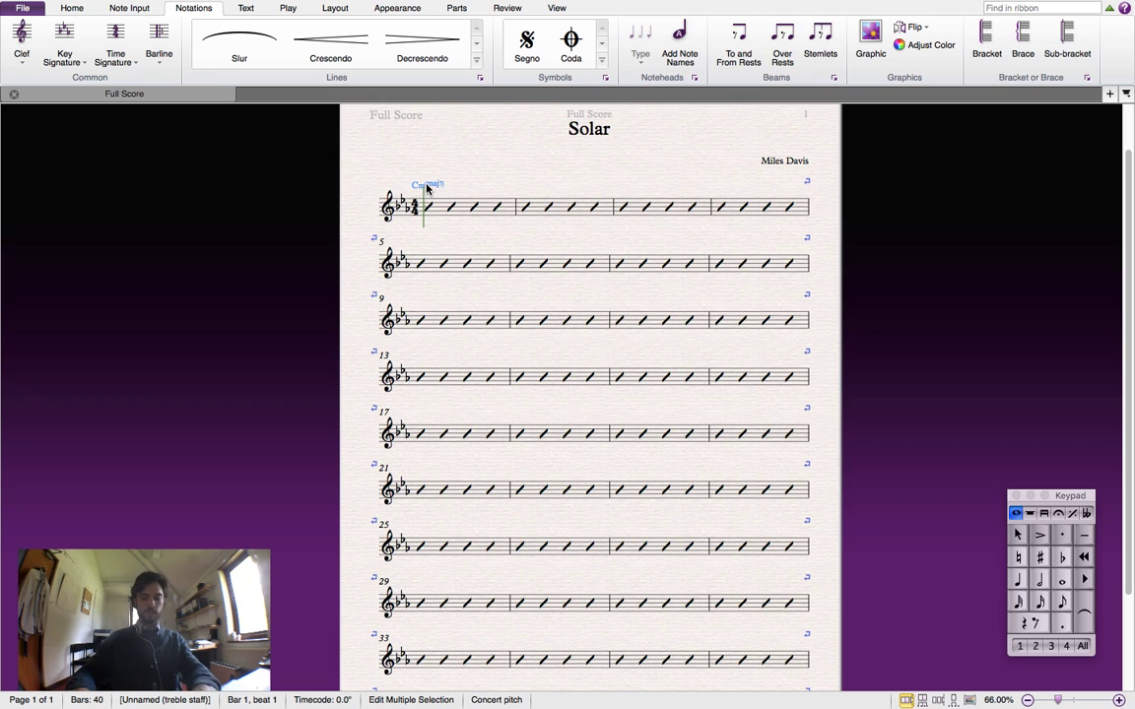
{"action": "type", "text": "Cm7"}
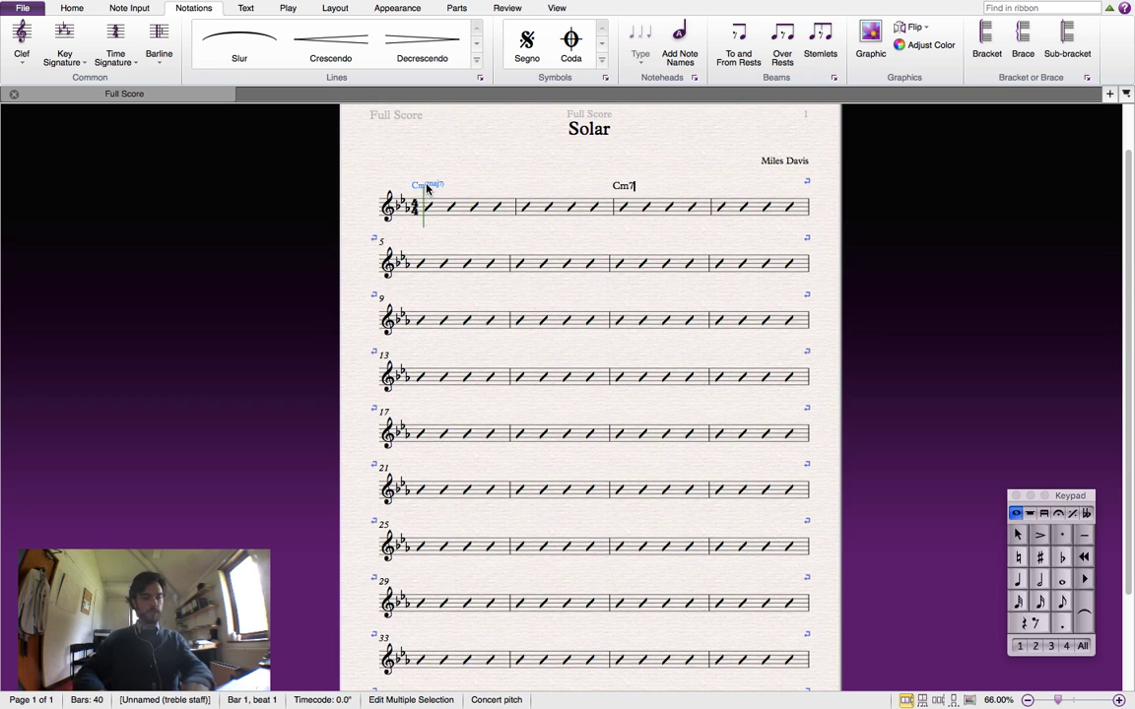
{"action": "key", "text": "Tab"}
{"action": "type", "text": "Gm7"}
{"action": "key", "text": "space"}
{"action": "key", "text": "space"}
{"action": "type", "text": "C7"}
{"action": "key", "text": "Tab"}
{"action": "type", "text": "Fmaj7"}
{"action": "key", "text": "Tab"}
{"action": "type", "text": "Fm7"}
Continue with Bb7, Ebmaj7, Ebm7, Ab7, Dbmaj7, Dm7(b5) and G7 through bar 12.
{"action": "key", "text": "space"}
{"action": "type", "text": "7"}
{"action": "key", "text": "space"}
{"action": "type", "text": "Eb^"}
{"action": "key", "text": "space"}
{"action": "key", "text": "space"}
{"action": "type", "text": "Ebm7"}
{"action": "key", "text": "space"}
{"action": "type", "text": "Ab7"}
{"action": "key", "text": "space"}
{"action": "type", "text": "Db^"}
{"action": "key", "text": "space"}
{"action": "type", "text": "Dm7b5"}
{"action": "key", "text": "space"}
{"action": "key", "text": "Escape"}
{"action": "key", "text": "Escape"}
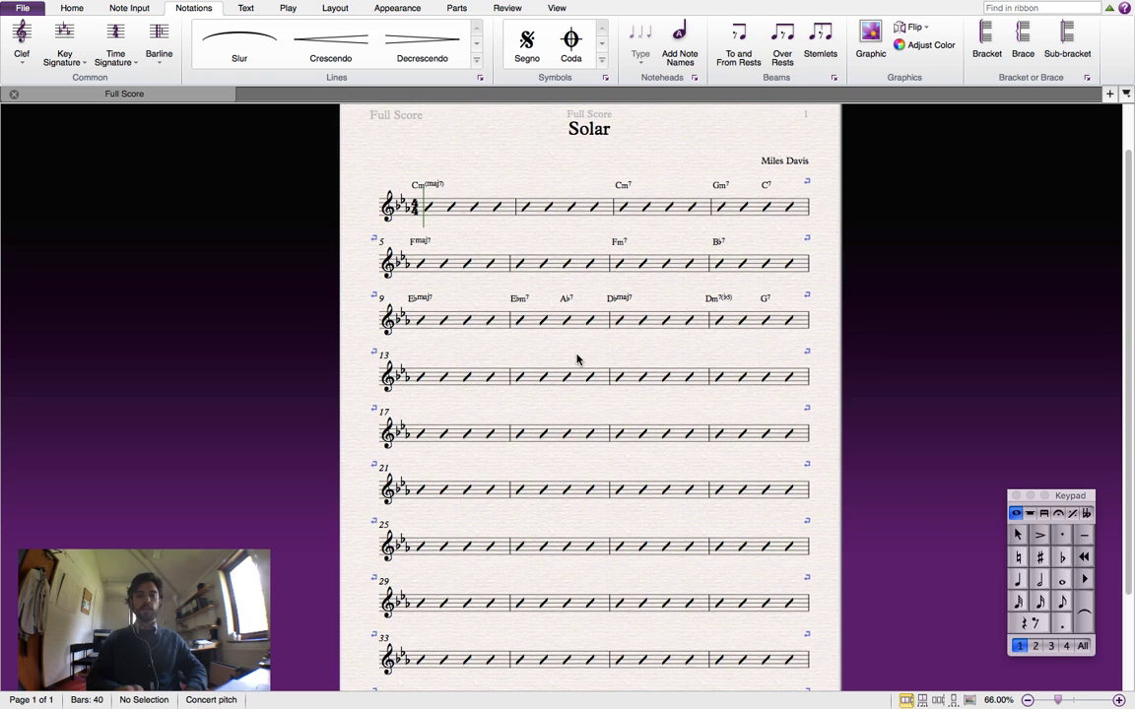
{"action": "key", "text": "ctrl+Left"}
{"action": "key", "text": "ctrl+Right"}
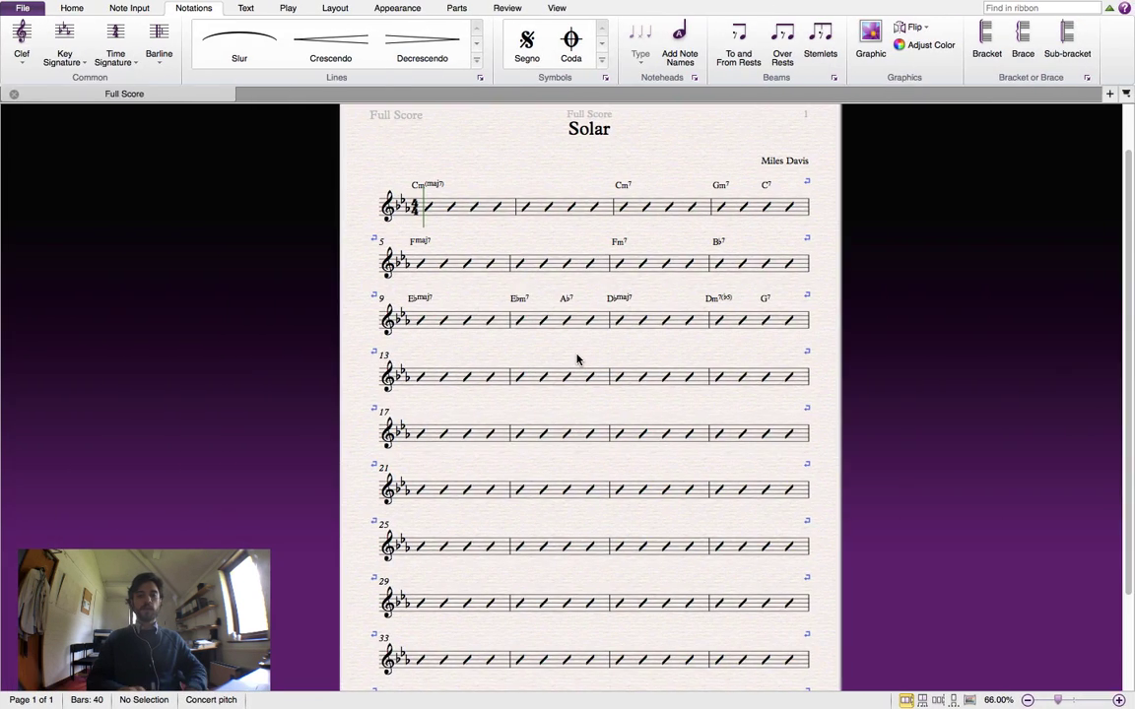
Delete bars 17 through 40.
{"action": "scroll", "coordinate": [468, 478], "scroll_direction": "down", "scroll_amount": 1}
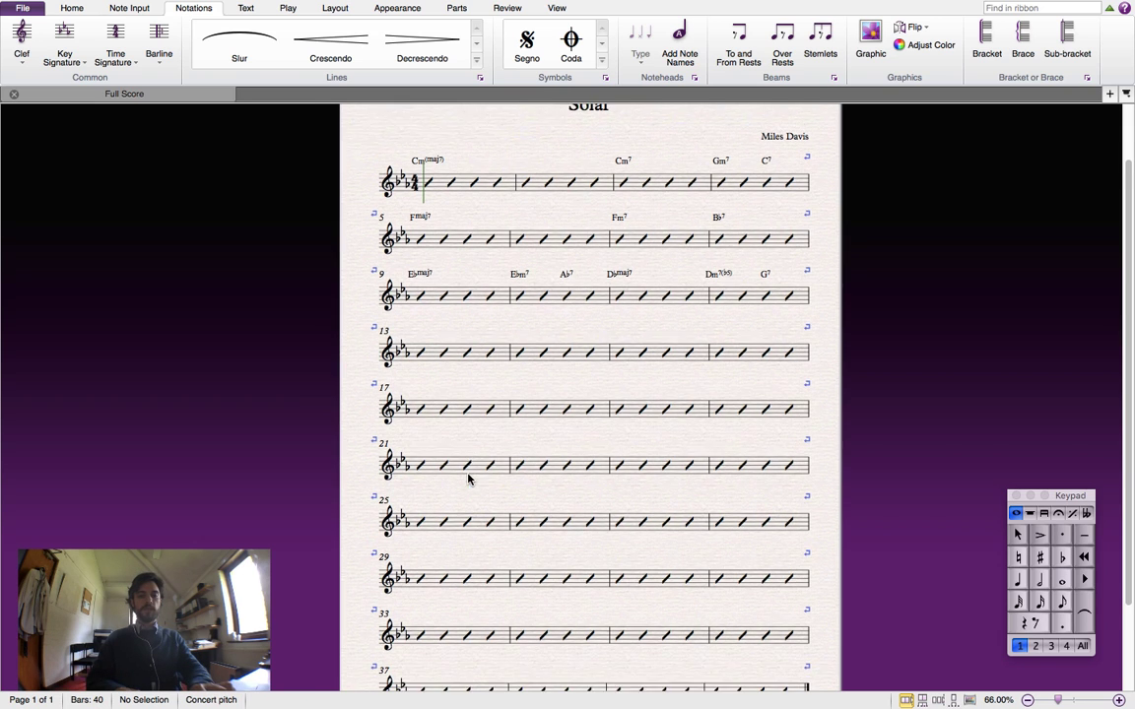
{"action": "left_click", "coordinate": [427, 409]}
{"action": "key", "text": "Escape"}
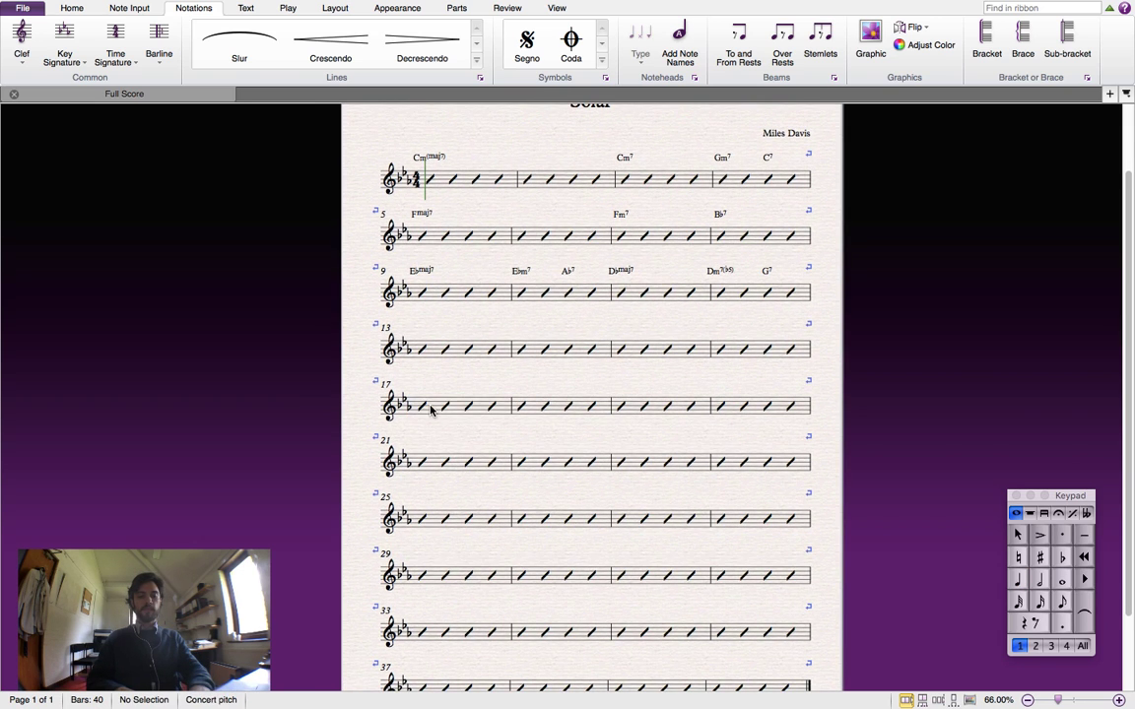
{"action": "left_click", "coordinate": [431, 410]}
{"action": "scroll", "coordinate": [515, 463], "scroll_direction": "down", "scroll_amount": 4}
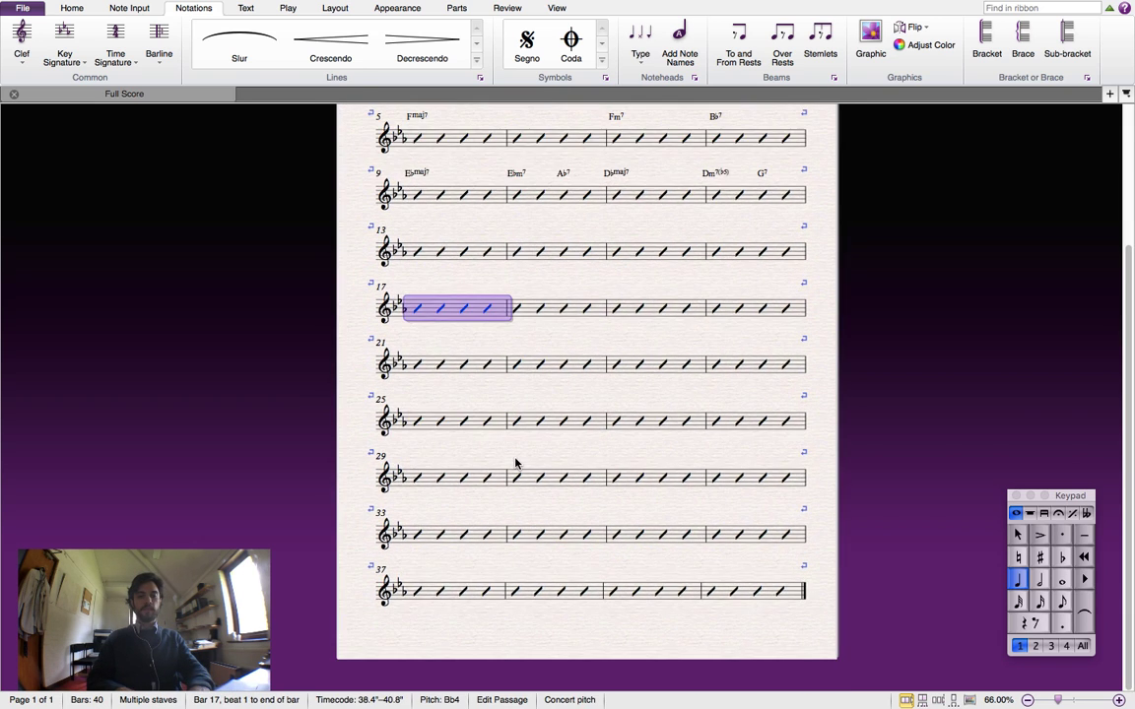
{"action": "left_click", "coordinate": [741, 598], "text": "shift+super"}
{"action": "key", "text": "Delete"}
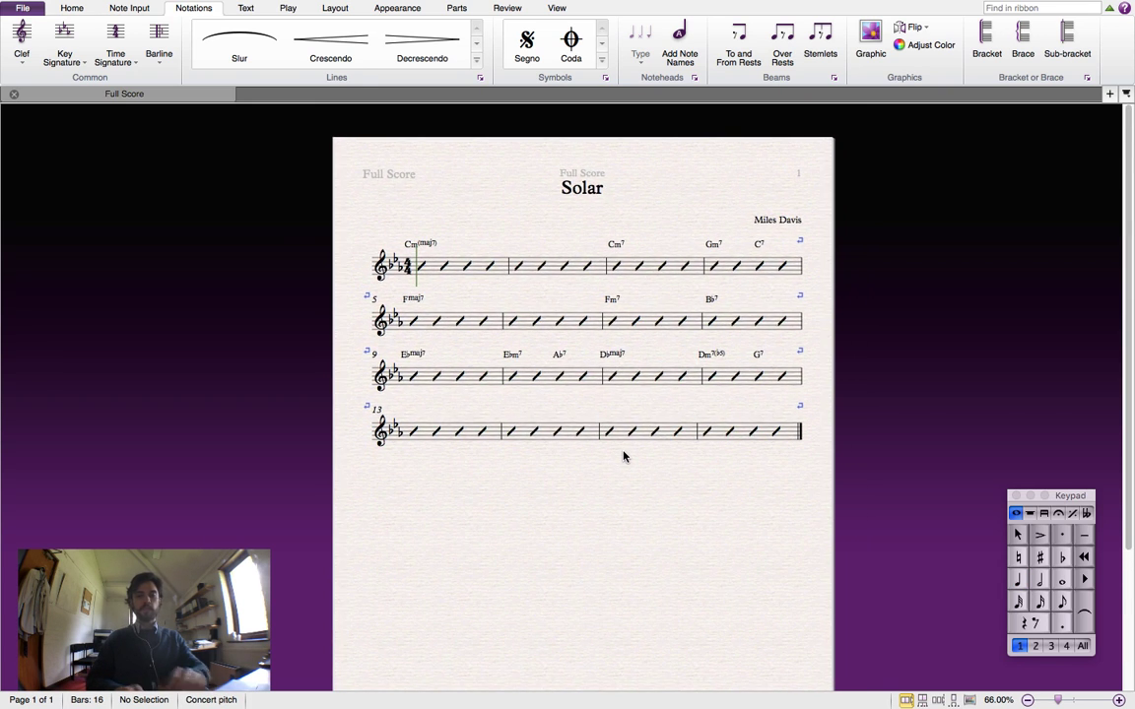
Add a start-repeat barline at the beginning of bar 1.
{"action": "key", "text": "ctrl+Left"}
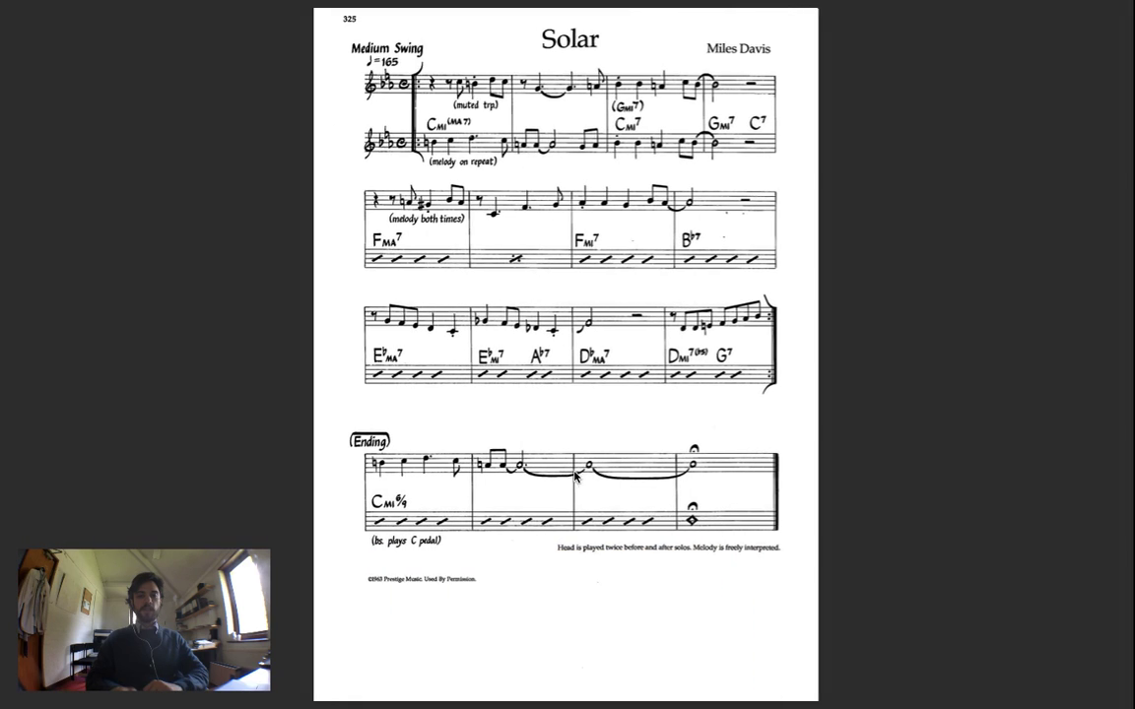
{"action": "key", "text": "ctrl+Right"}
{"action": "left_click", "coordinate": [434, 269]}
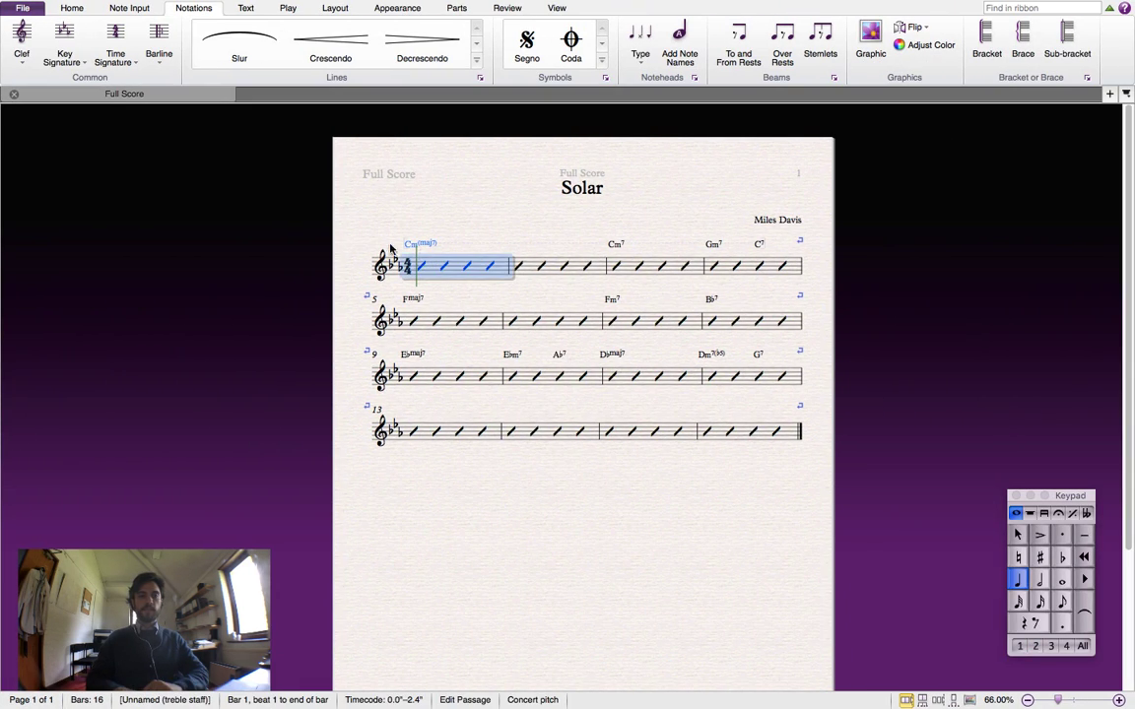
{"action": "left_click", "coordinate": [162, 62]}
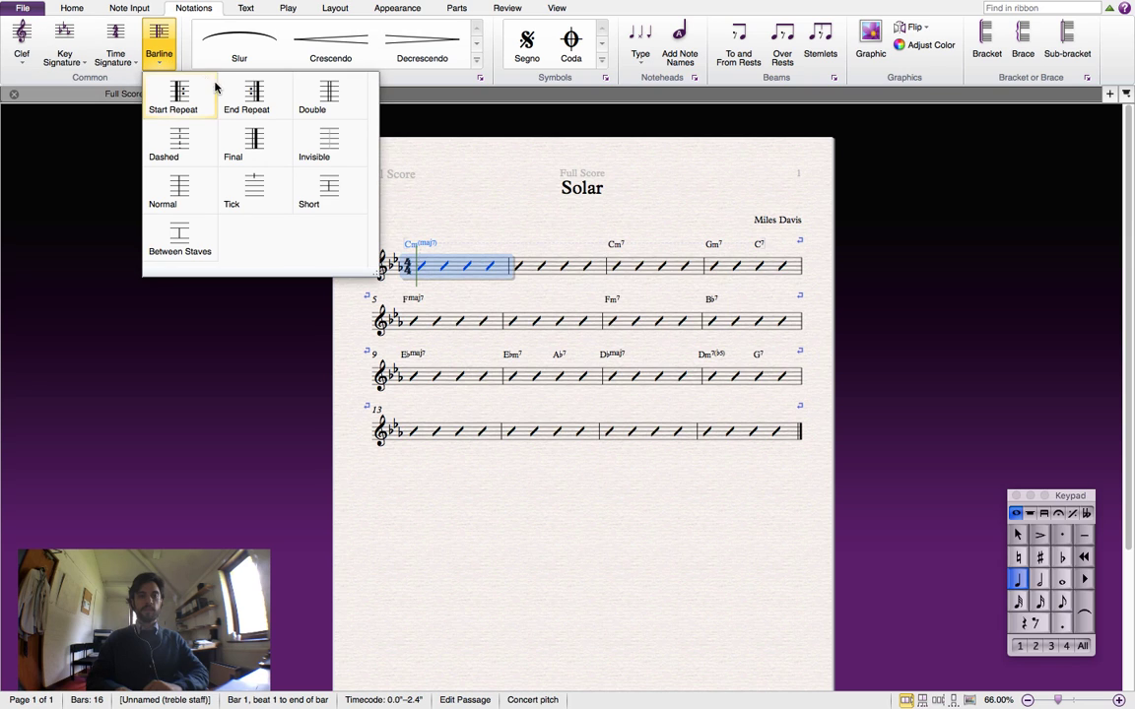
{"action": "left_click", "coordinate": [186, 101]}
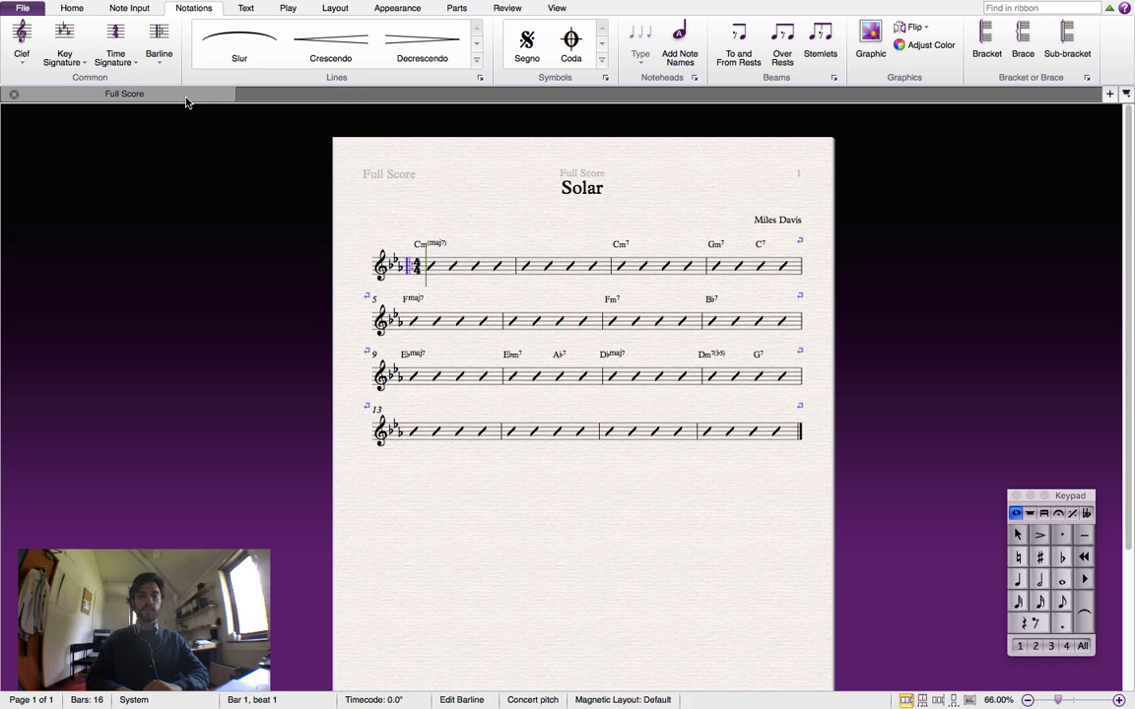
{"action": "left_click", "coordinate": [715, 603]}
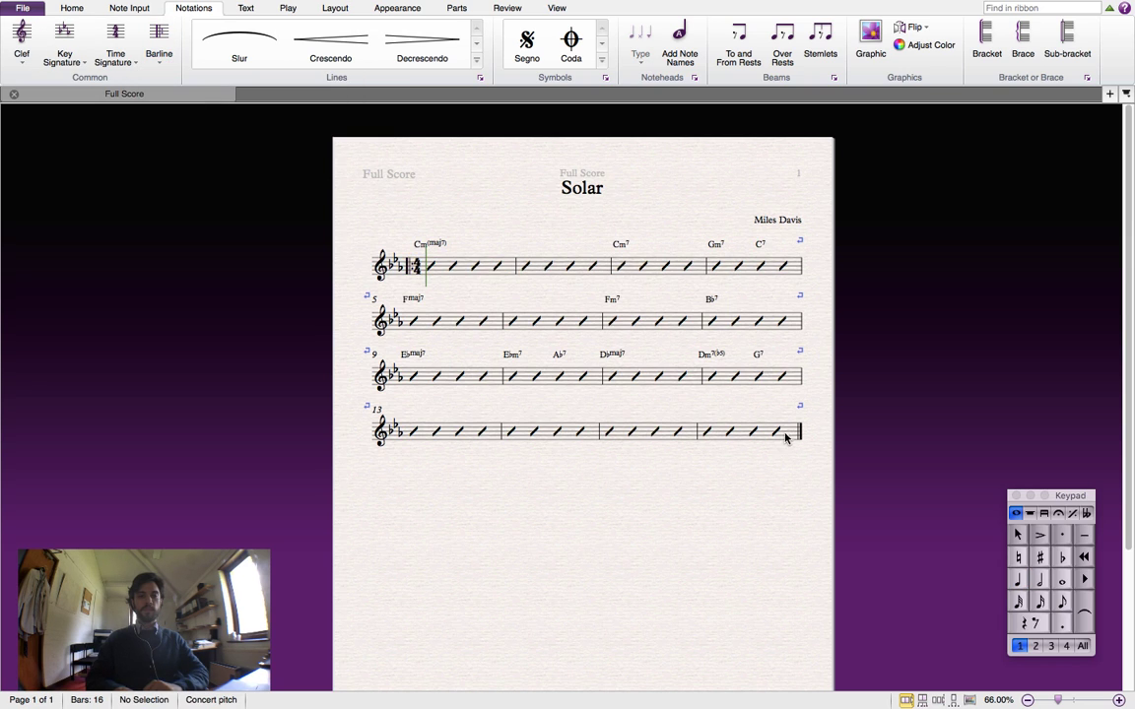
Add an end-repeat barline at the end of bar 12.
{"action": "left_click", "coordinate": [791, 377]}
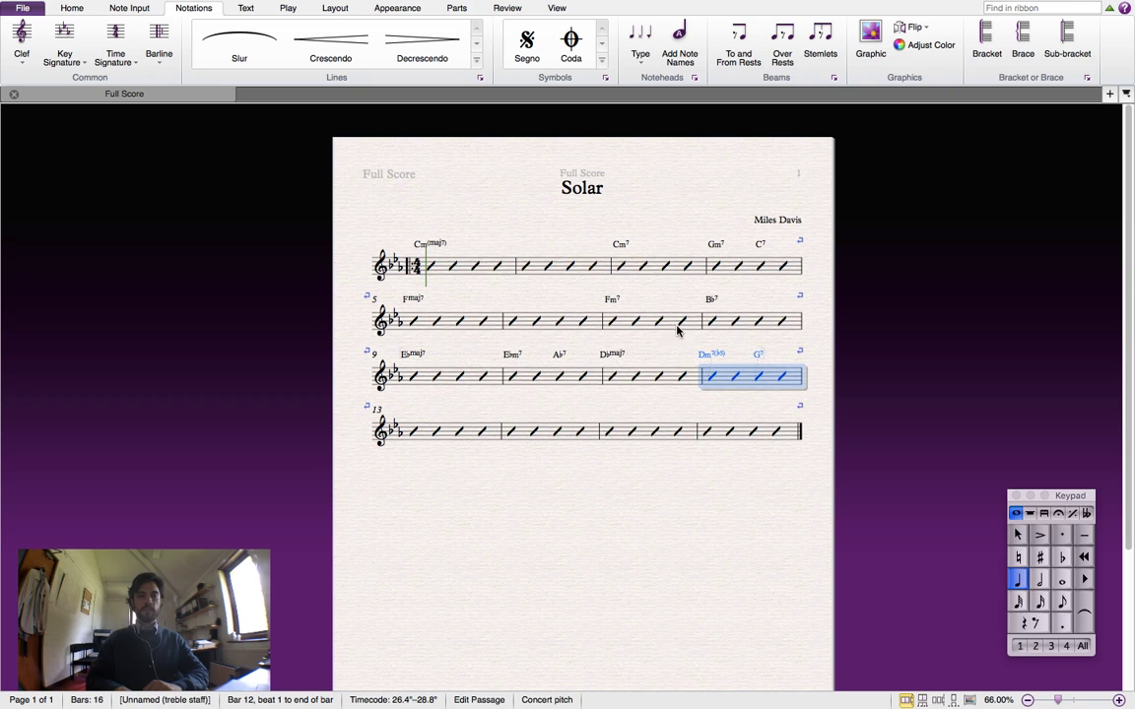
{"action": "left_click", "coordinate": [158, 57]}
{"action": "left_click", "coordinate": [245, 96]}
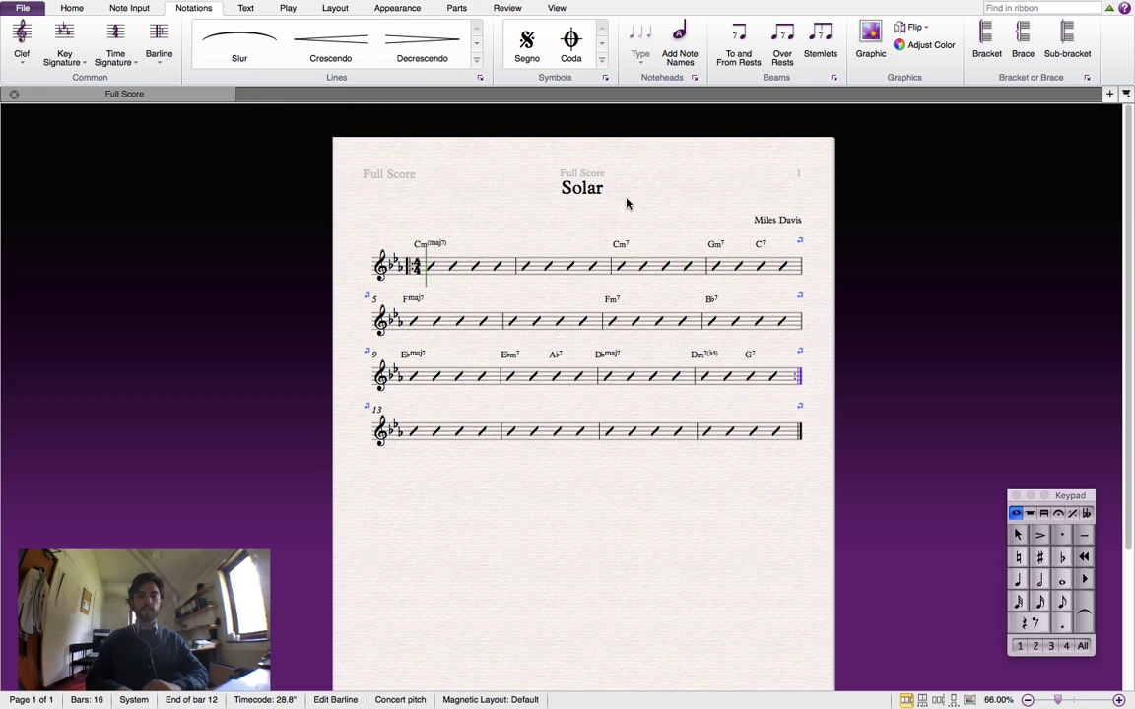
{"action": "left_click", "coordinate": [518, 491]}
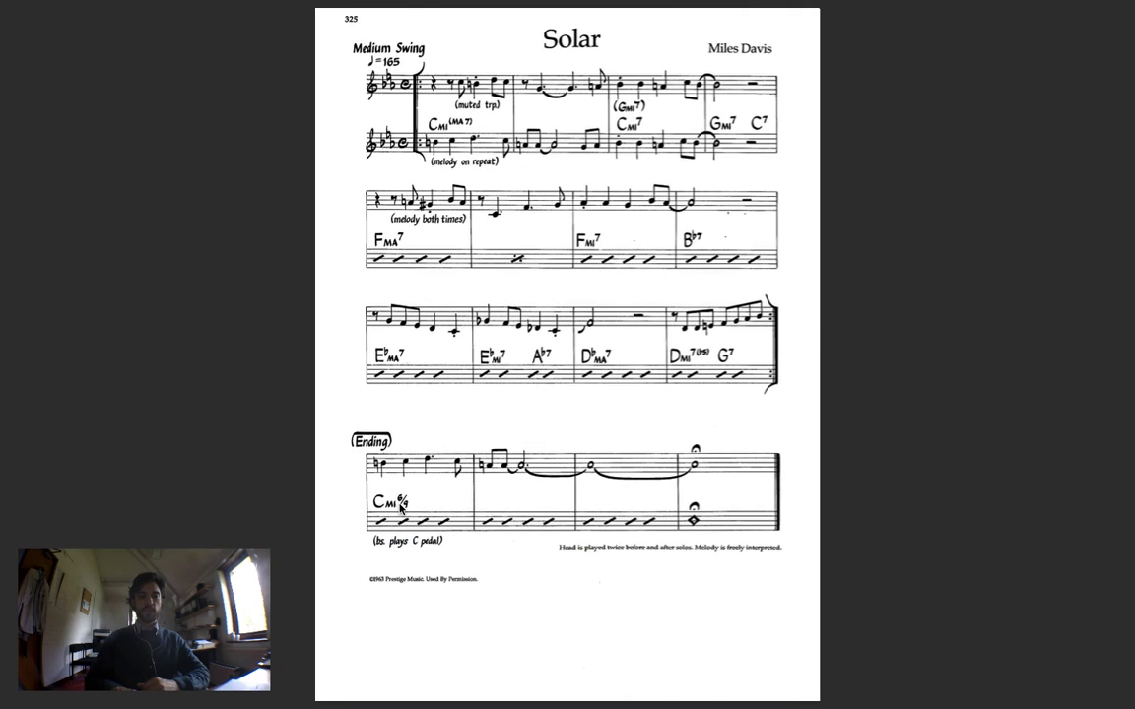
Turn bar 13's C chord symbol into Cm6/9 and zoom in on it.
{"action": "key", "text": "ctrl+Right"}
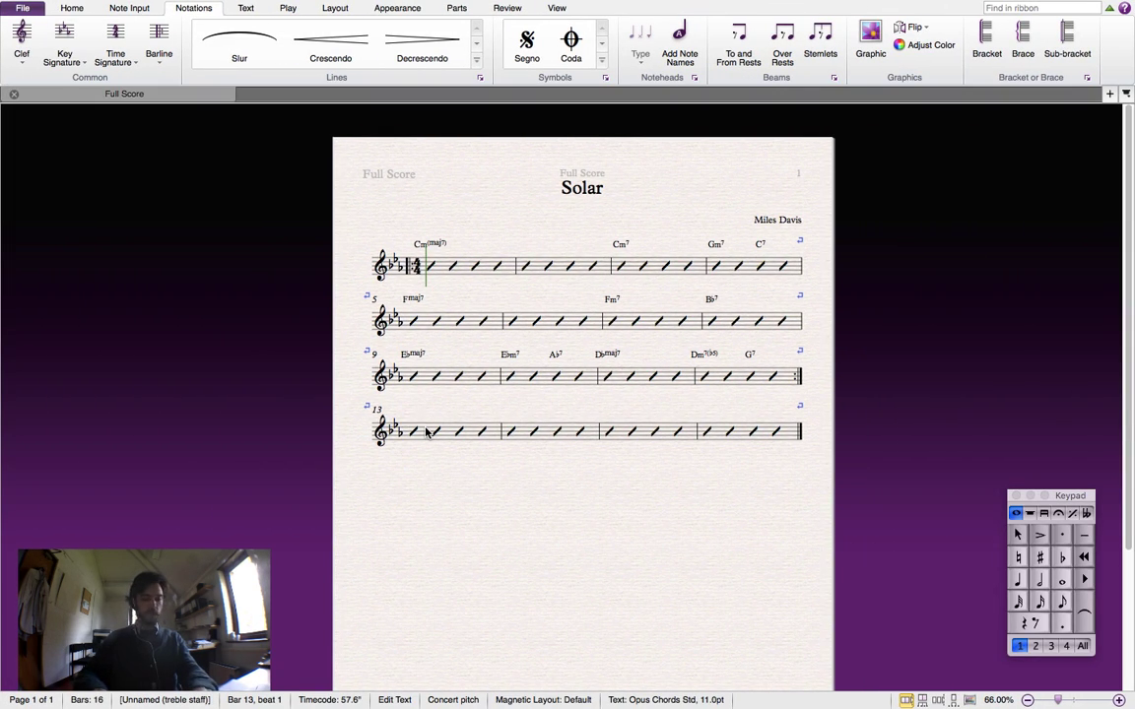
{"action": "type", "text": "m6"}
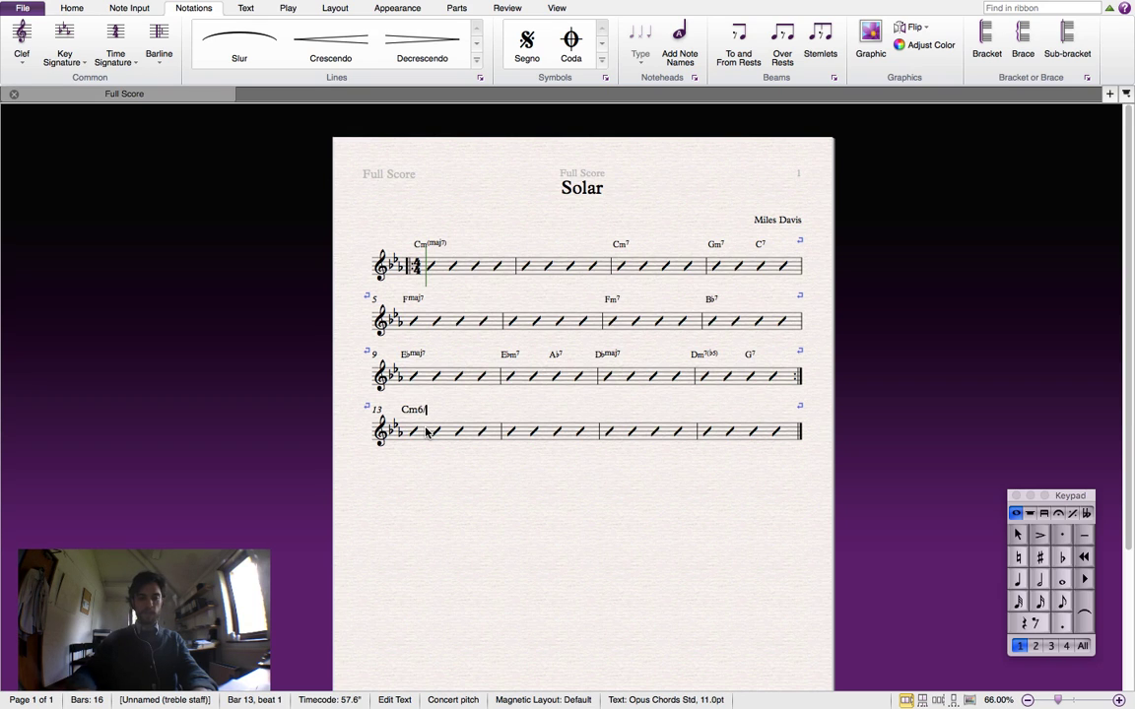
{"action": "type", "text": "/9"}
{"action": "key", "text": "space"}
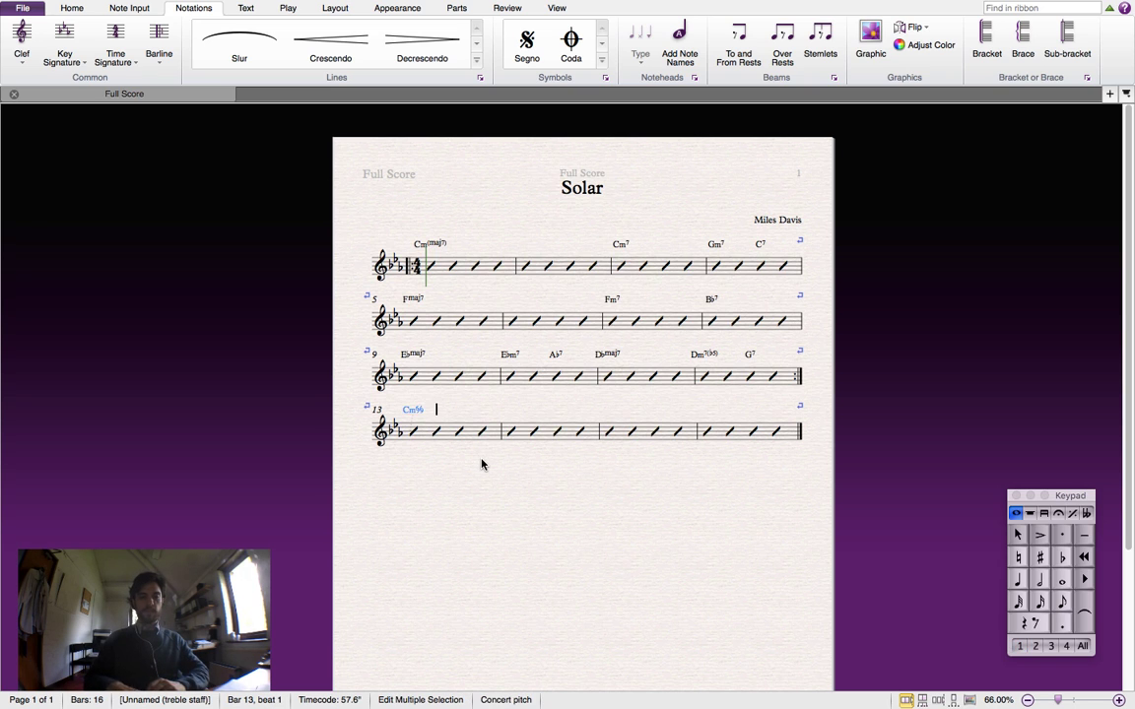
{"action": "key", "text": "Escape"}
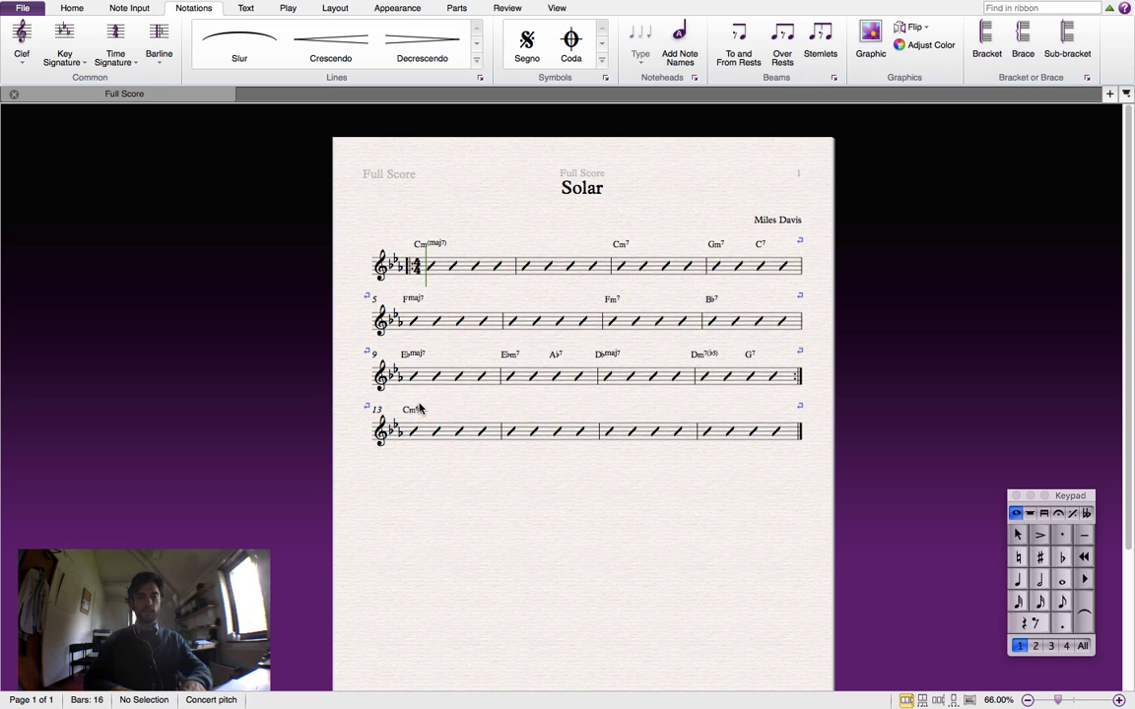
{"action": "scroll", "coordinate": [418, 409], "scroll_direction": "up", "scroll_amount": 2}
{"action": "scroll", "coordinate": [419, 409], "scroll_direction": "up", "scroll_amount": 2}
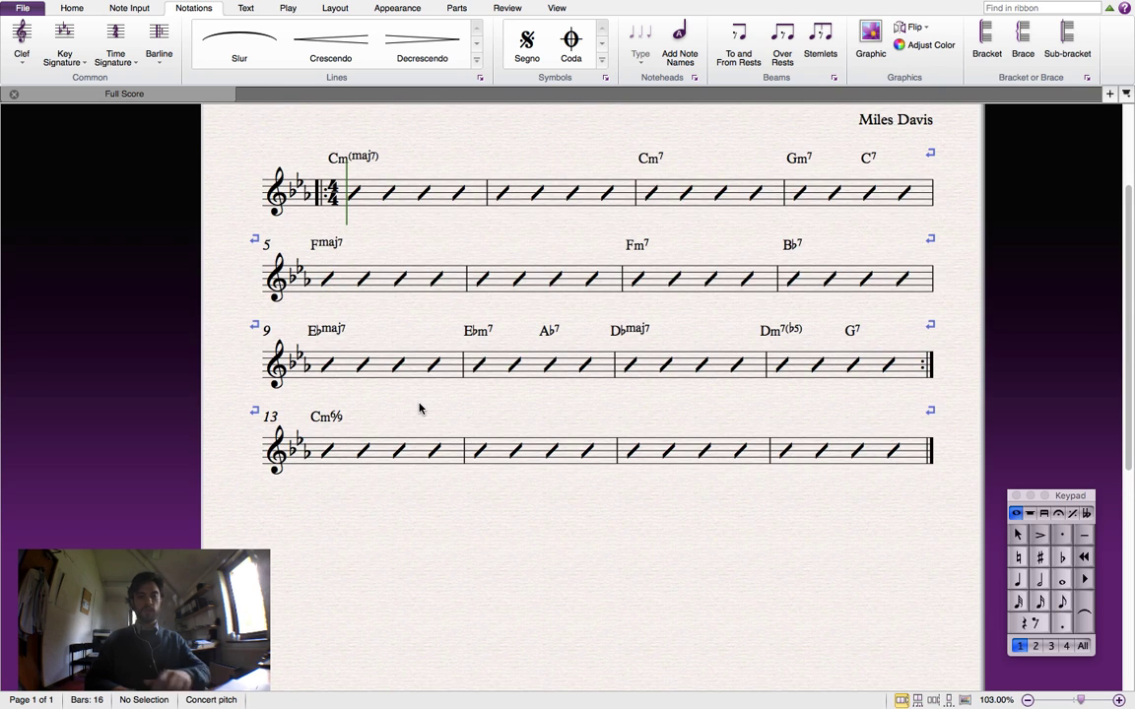
{"action": "scroll", "coordinate": [420, 418], "scroll_direction": "up", "scroll_amount": 1}
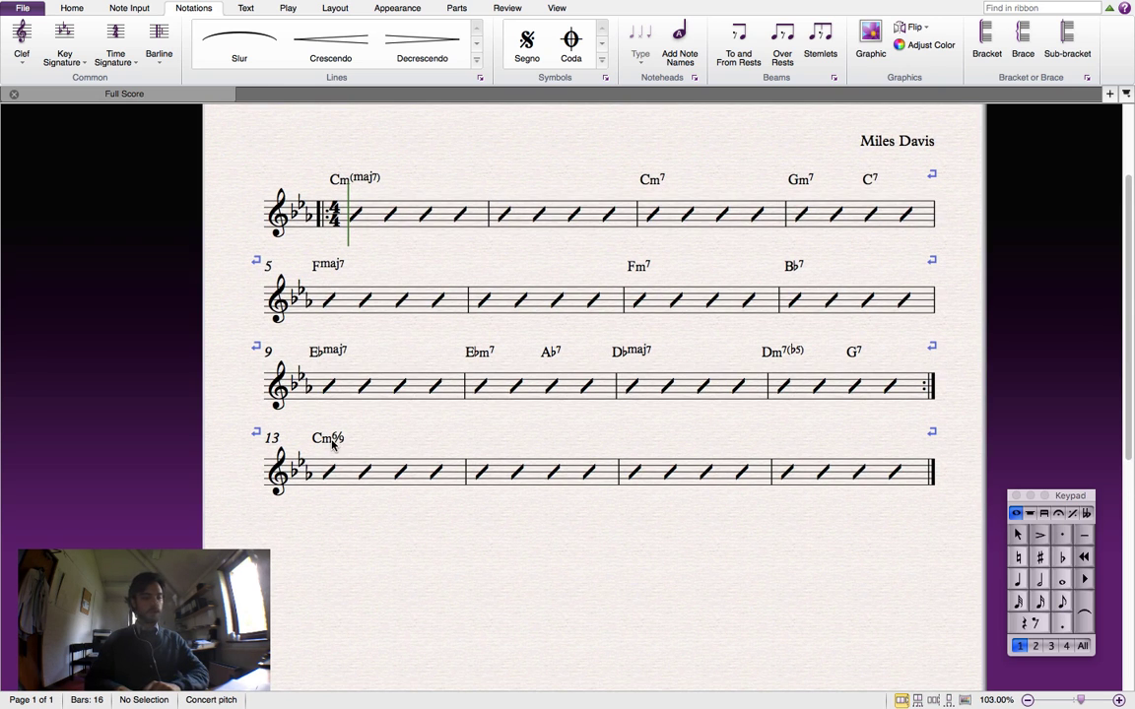
After checking the lead sheet, add boxed staff text reading 'Ending' above bar 13.
{"action": "key", "text": "super+Tab"}
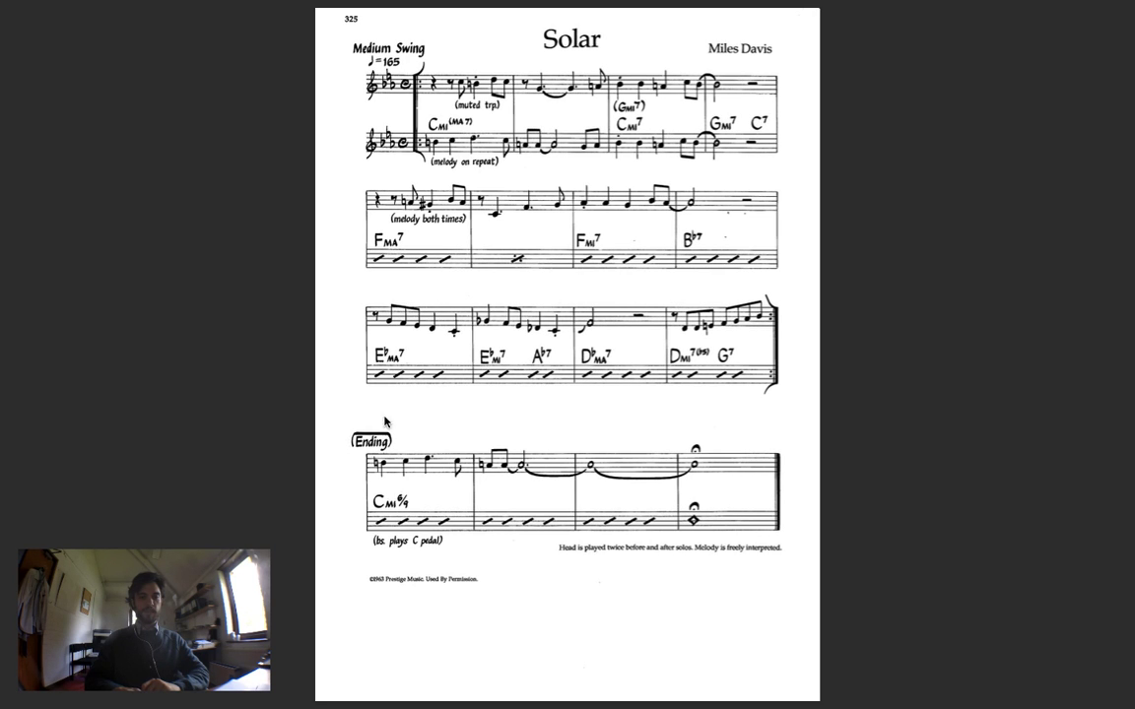
{"action": "key", "text": "super+Tab"}
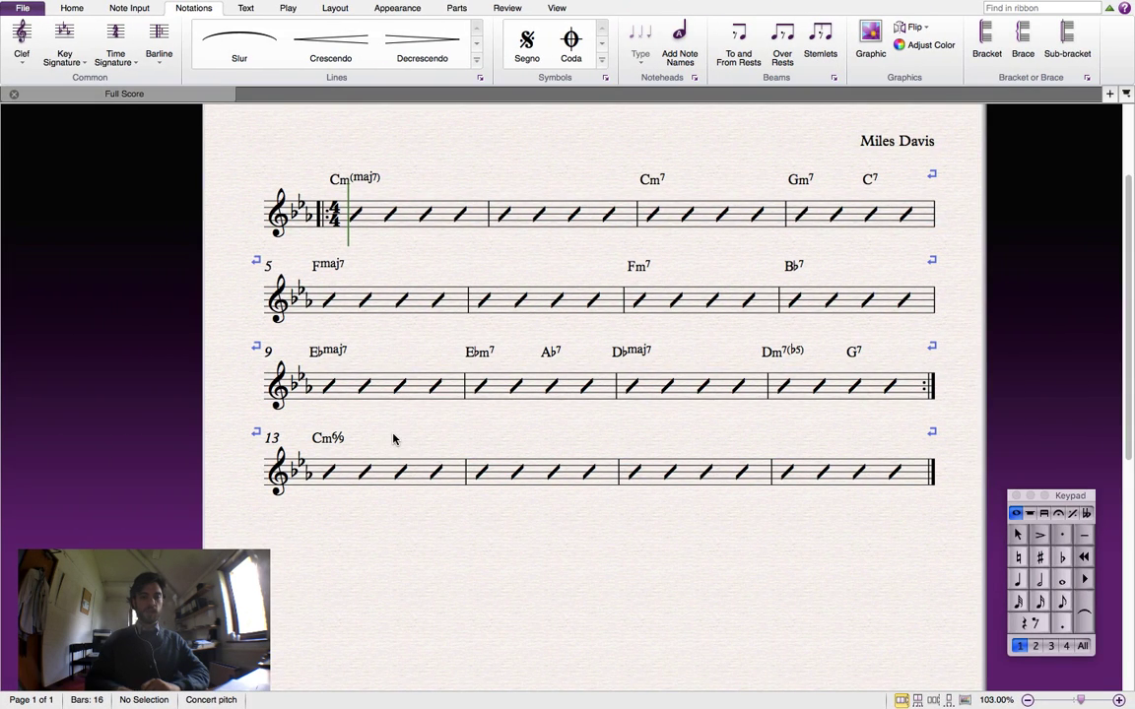
{"action": "right_click", "coordinate": [370, 438]}
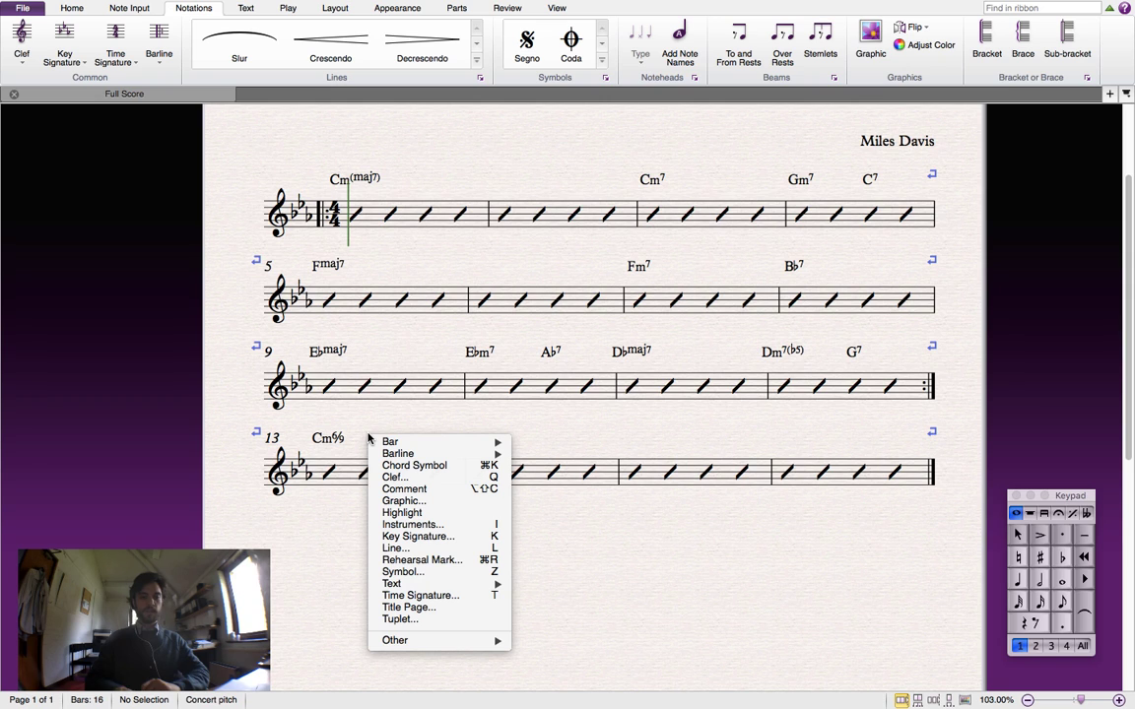
{"action": "mouse_move", "coordinate": [453, 587]}
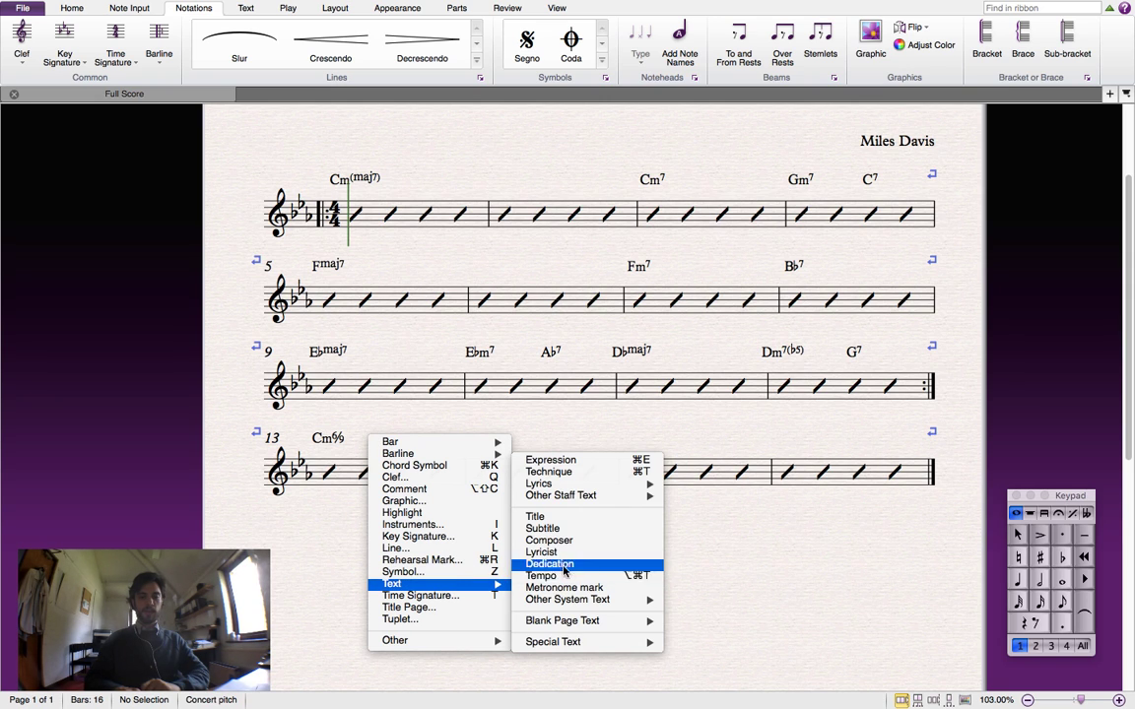
{"action": "mouse_move", "coordinate": [585, 503]}
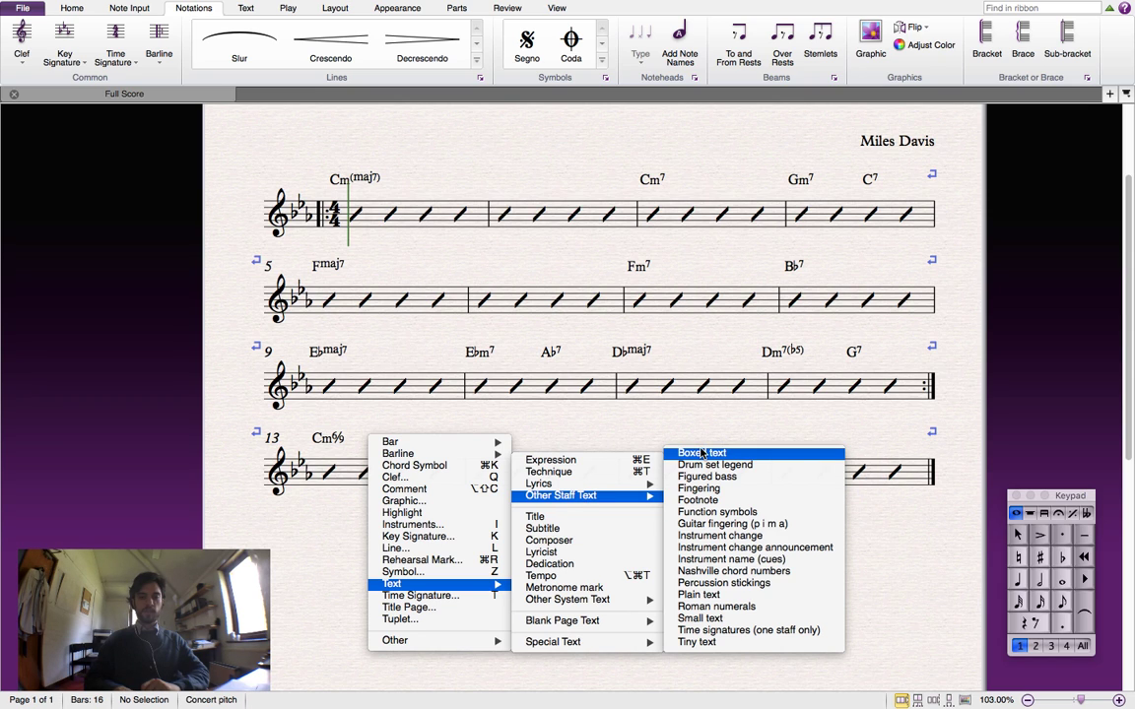
{"action": "left_click", "coordinate": [766, 461]}
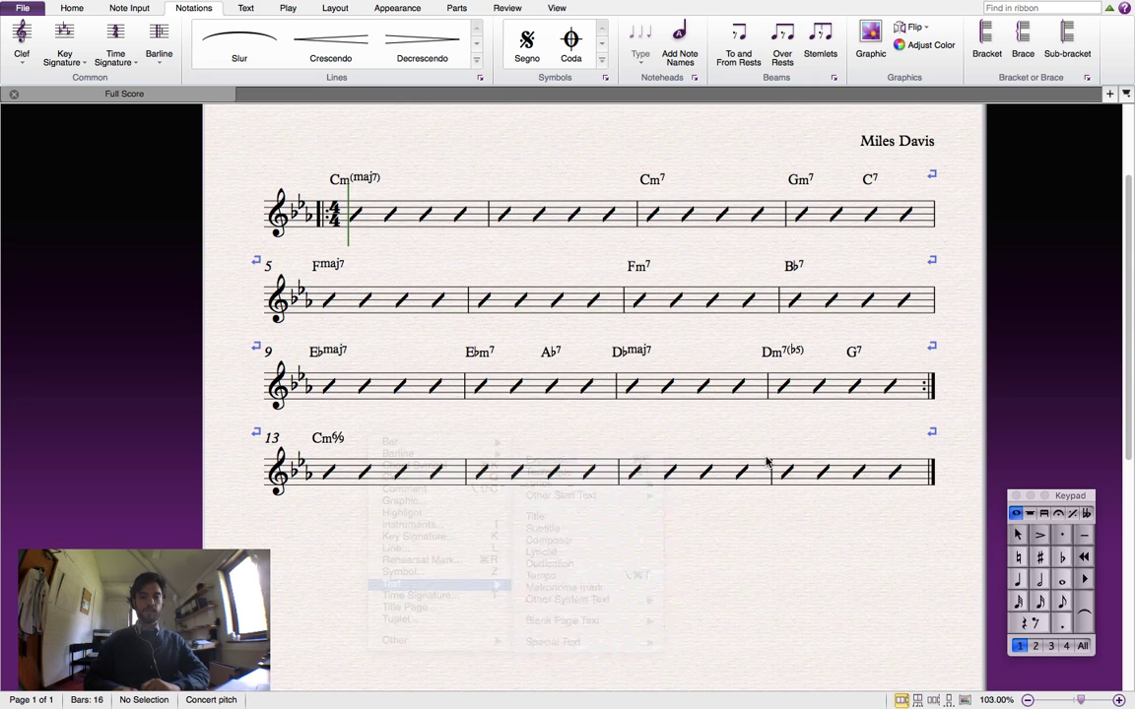
{"action": "left_click", "coordinate": [310, 422]}
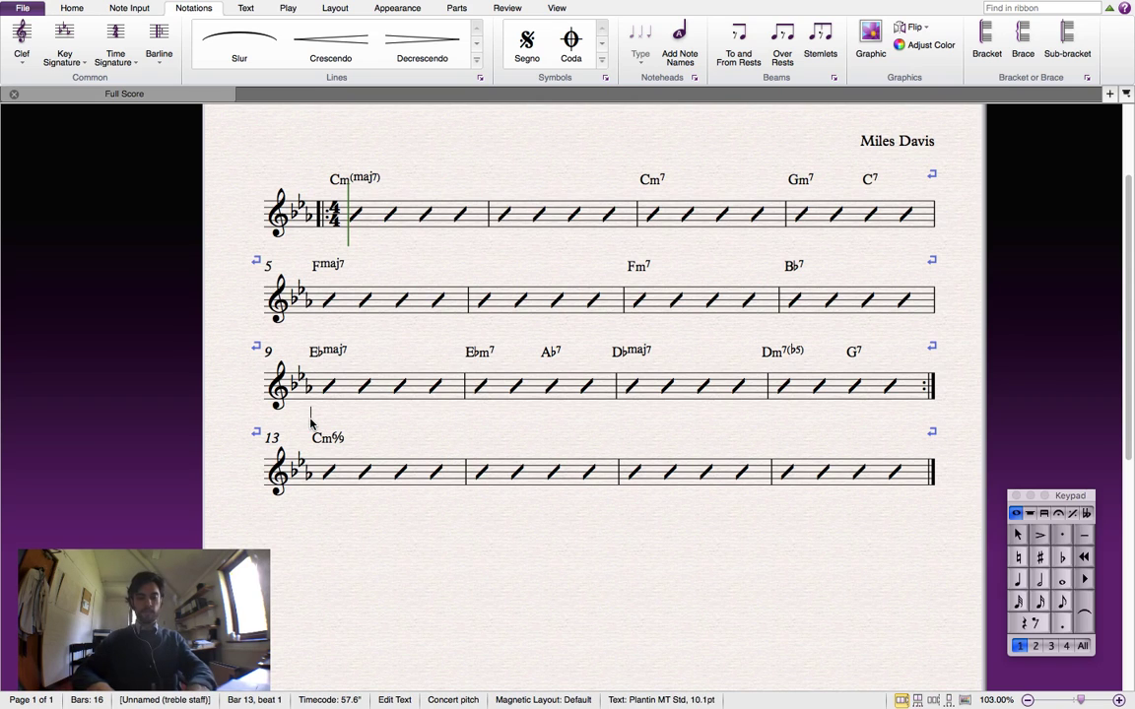
{"action": "type", "text": "Ending"}
{"action": "left_click", "coordinate": [416, 427]}
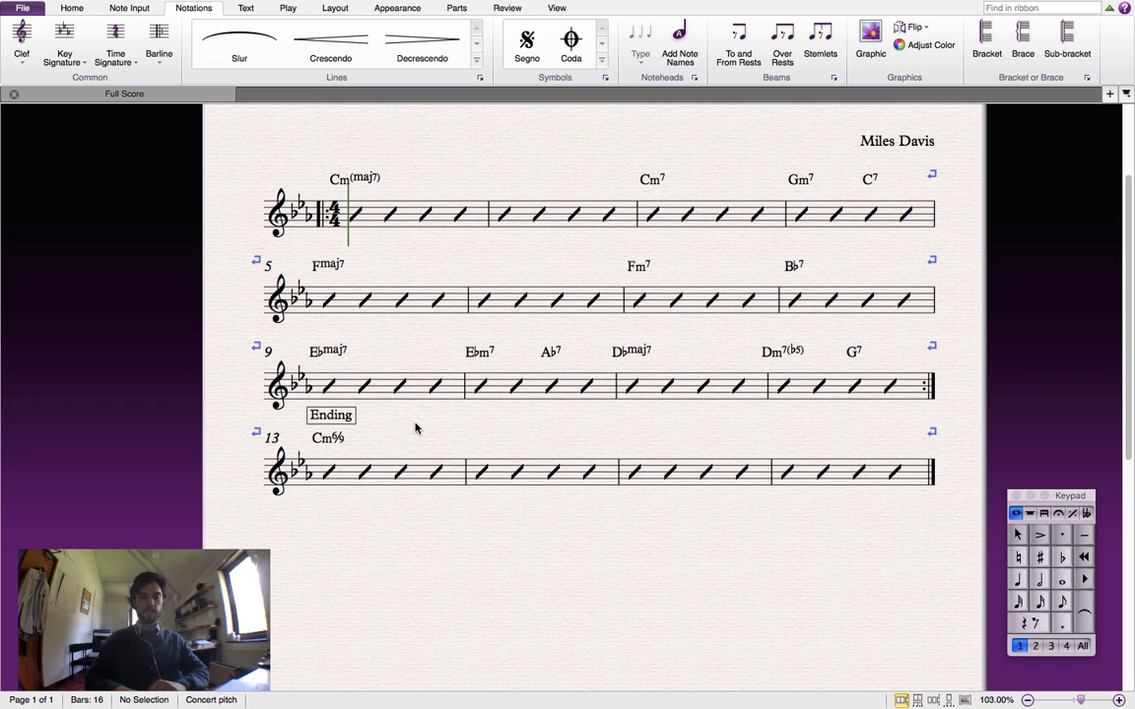
Nudge the Cm6/9 chord symbol slightly lower beneath the Ending box.
{"action": "left_click", "coordinate": [330, 439]}
{"action": "key", "text": "Escape"}
{"action": "left_click", "coordinate": [329, 440]}
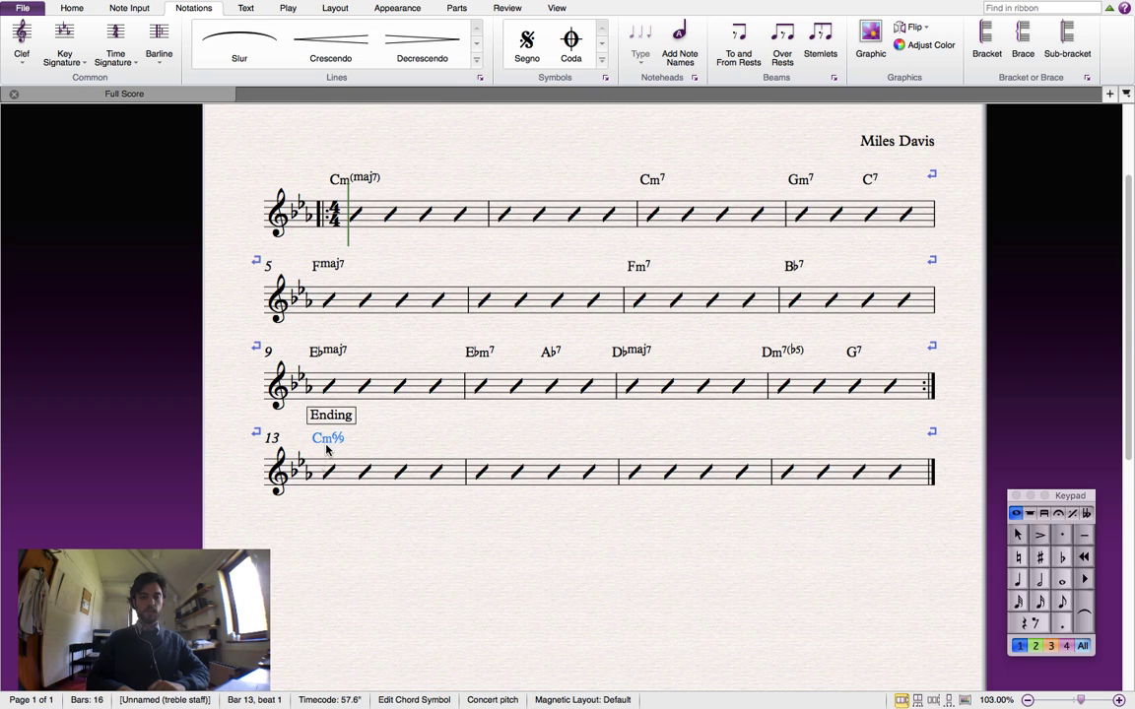
{"action": "left_click_drag", "start_coordinate": [326, 444], "coordinate": [327, 451]}
{"action": "left_click", "coordinate": [330, 419]}
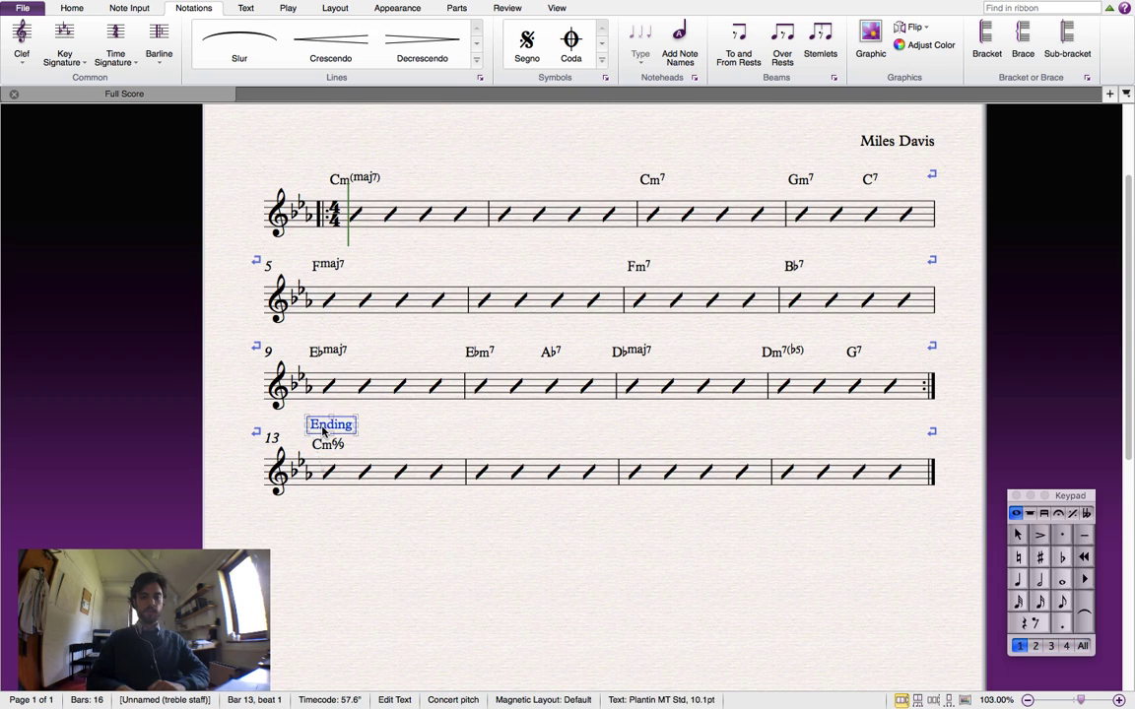
{"action": "left_click", "coordinate": [408, 430]}
{"action": "scroll", "coordinate": [517, 386], "scroll_direction": "up", "scroll_amount": 2}
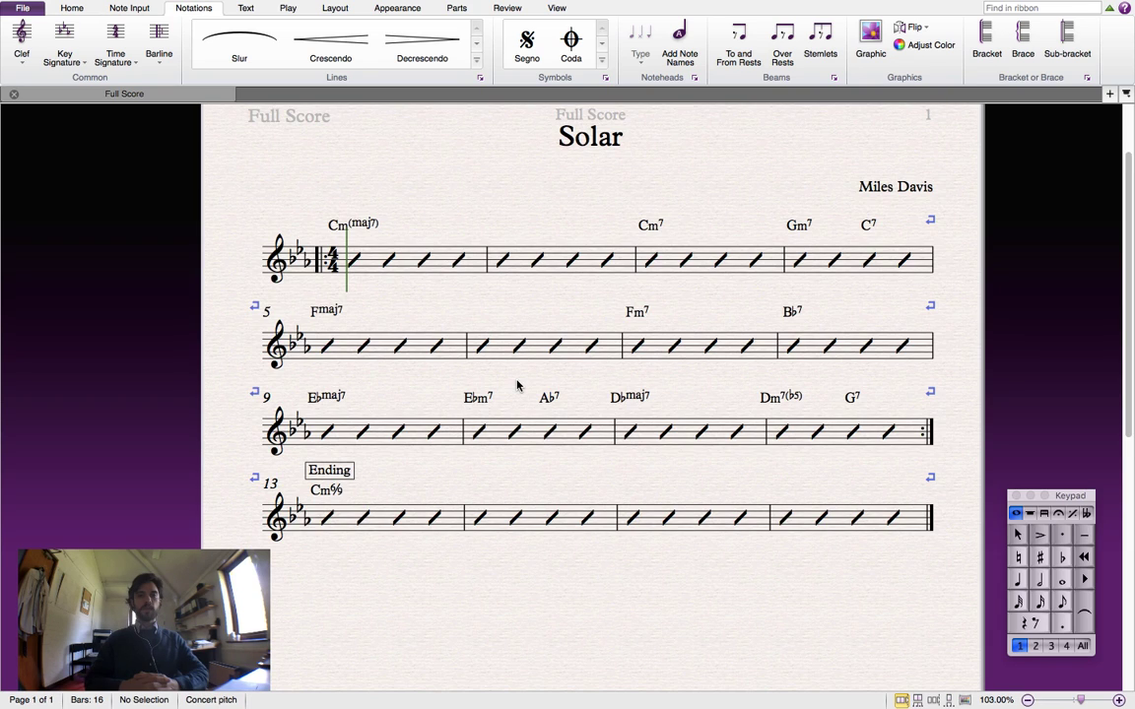